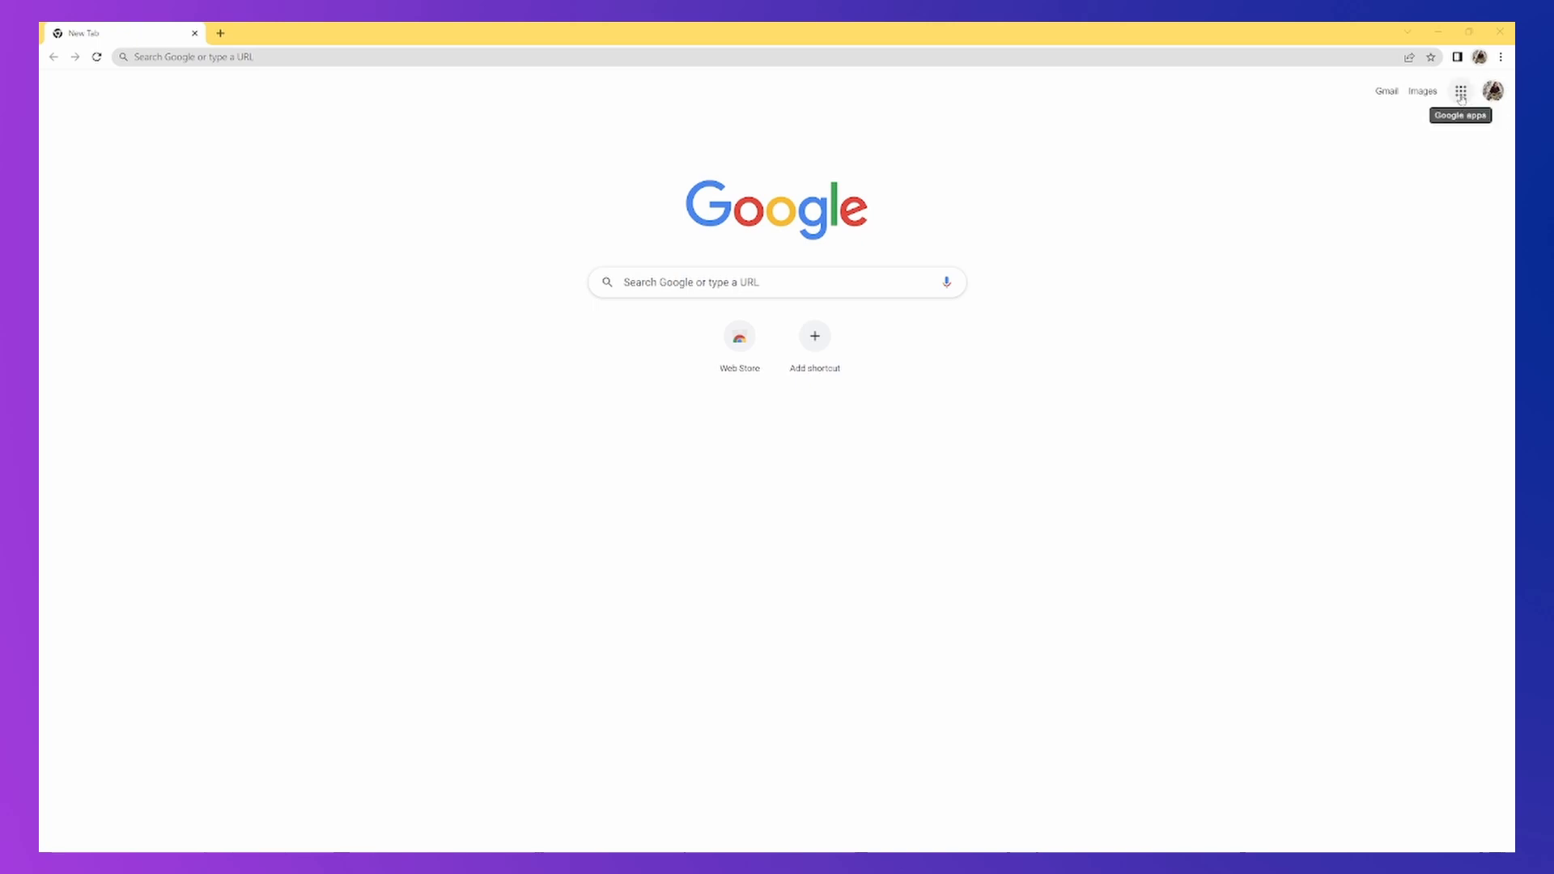
Open Google Docs from the list of Google apps
left_click(1460, 91)
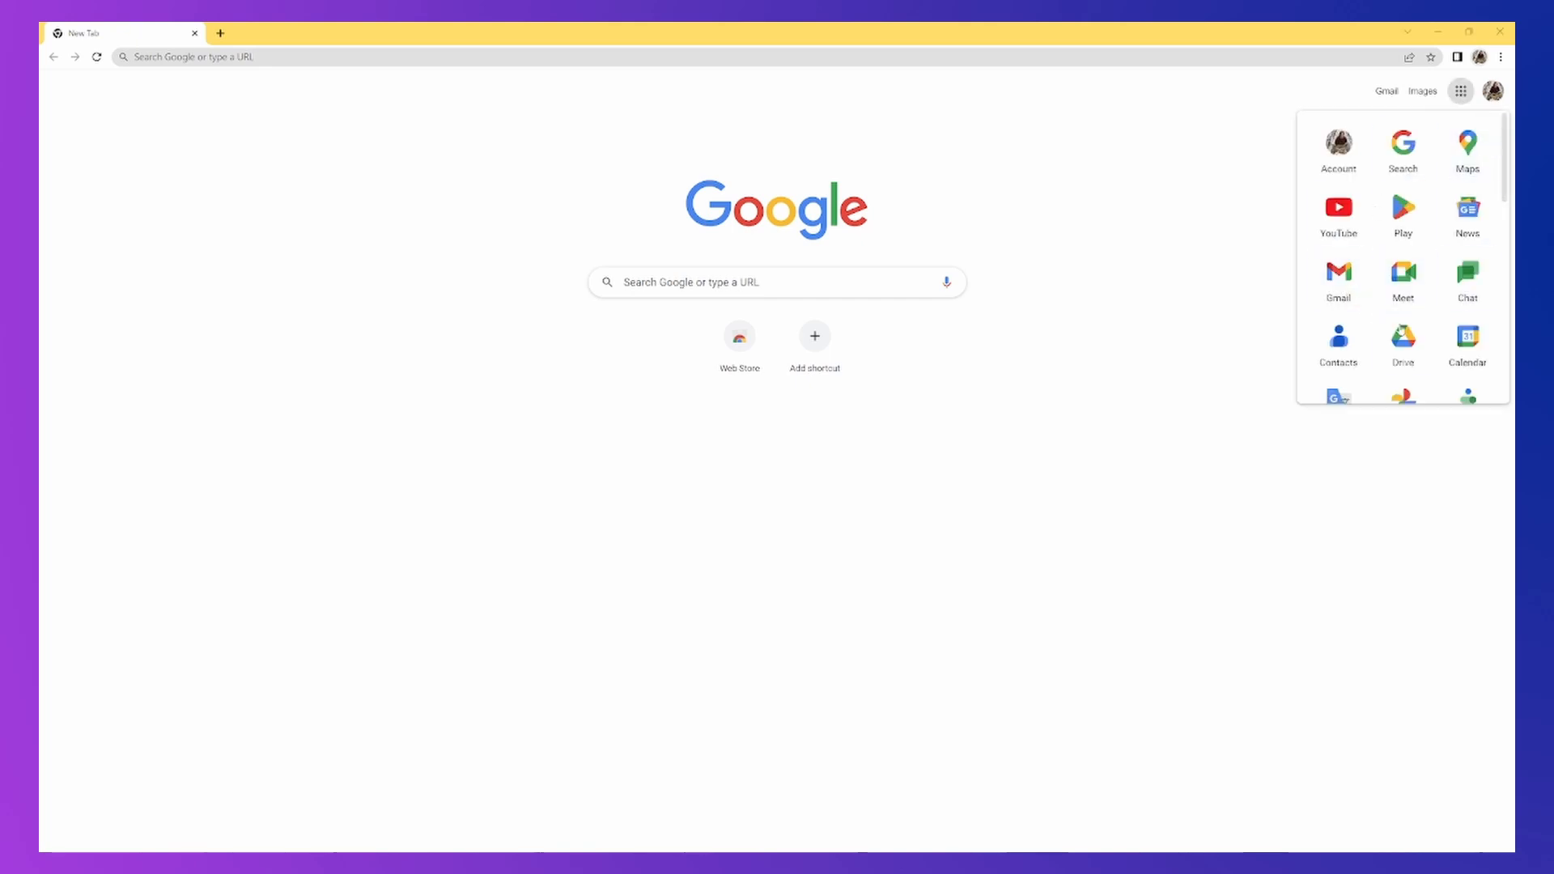
scroll(1407, 230, "down", 4)
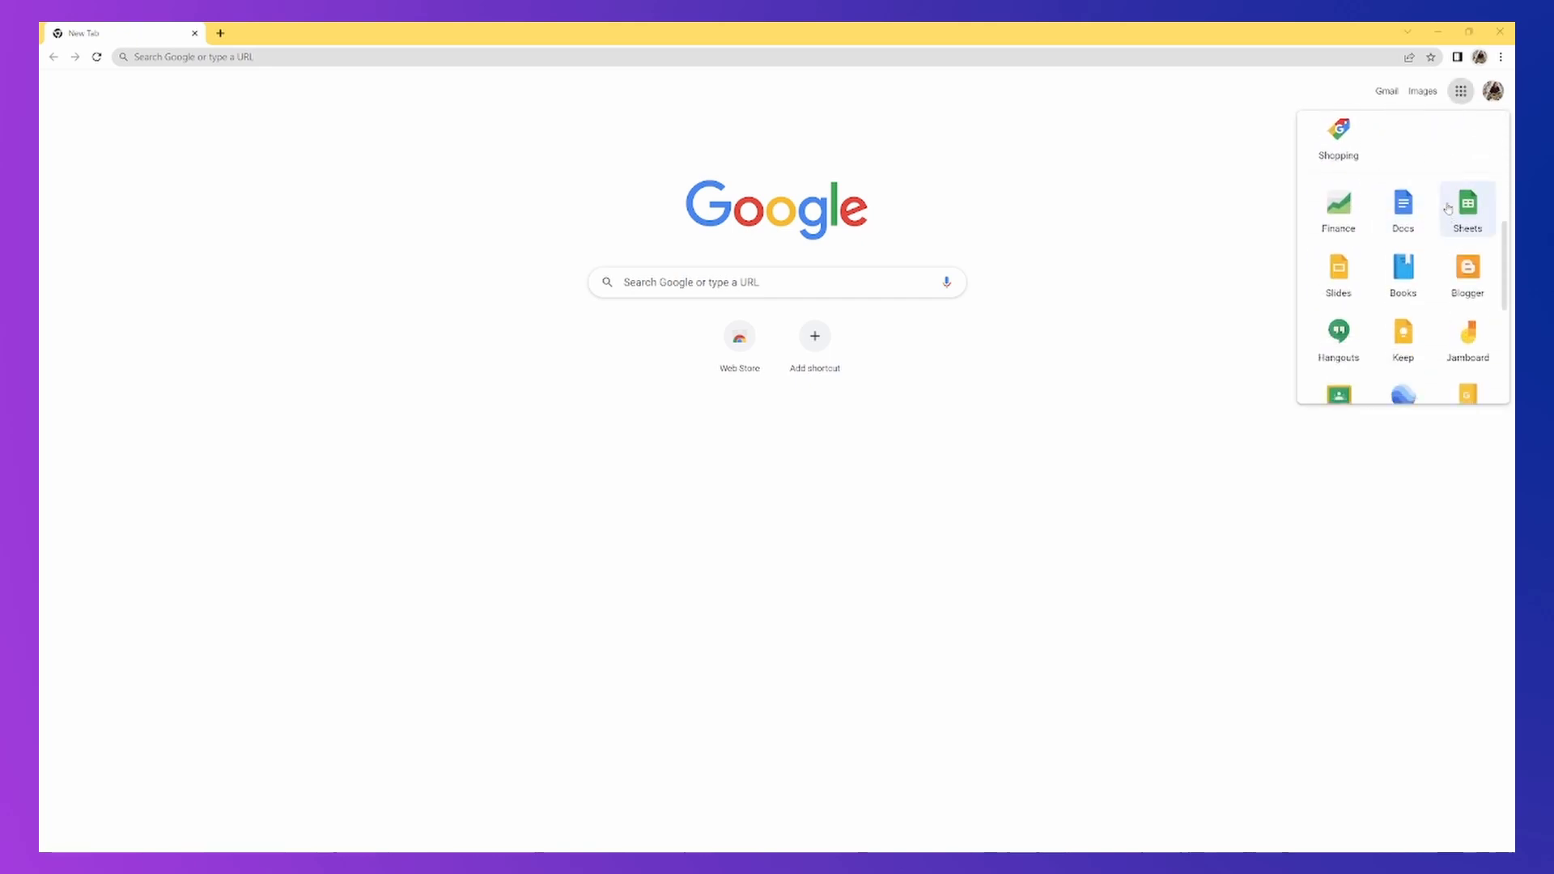
left_click(1406, 209)
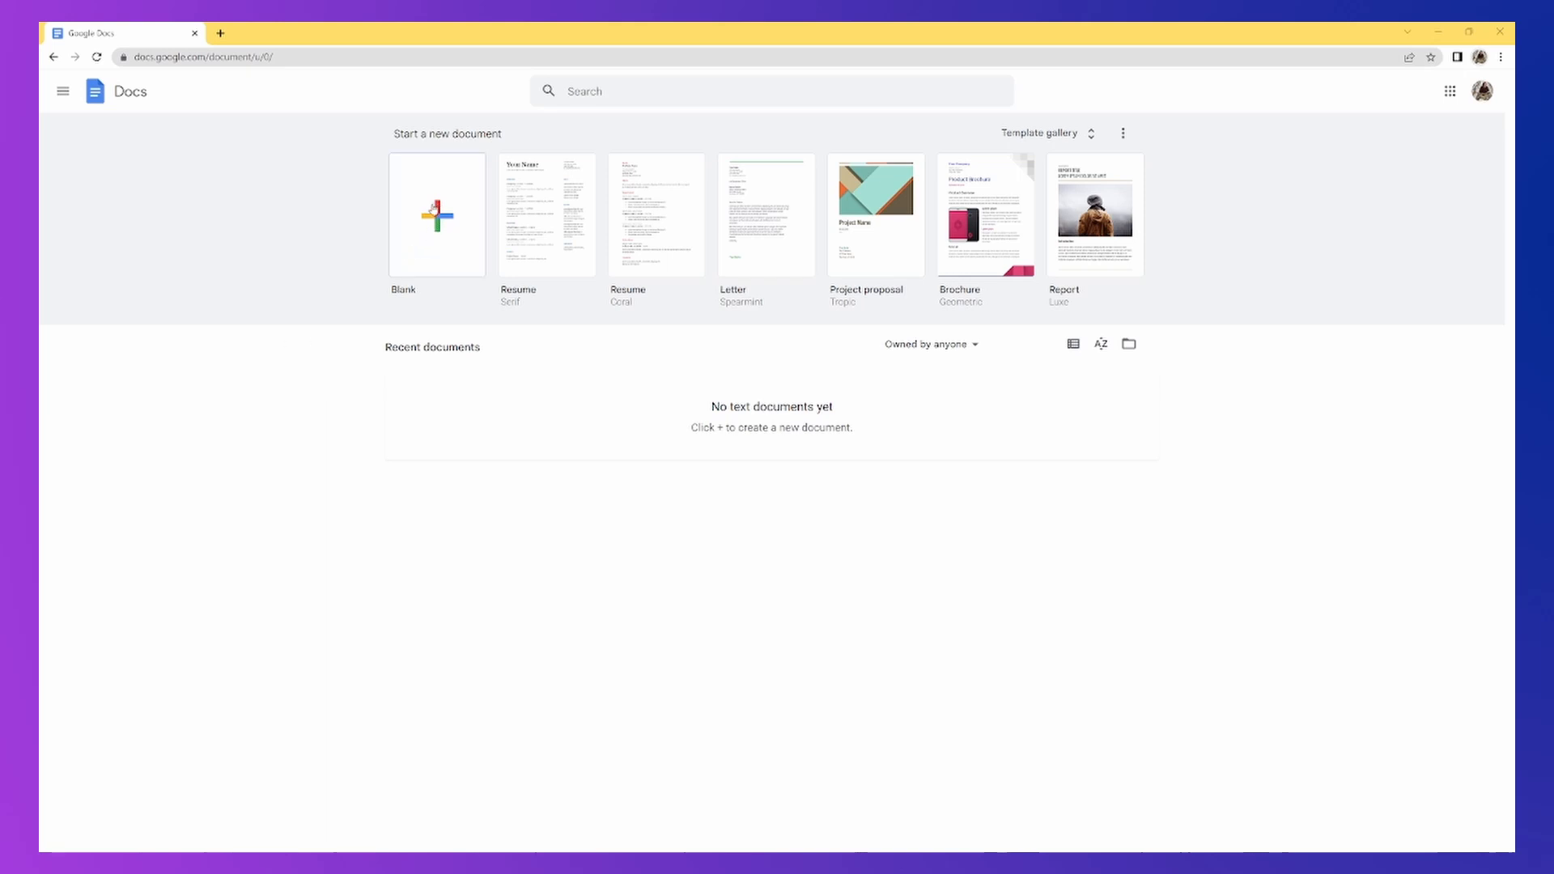
Look through the template gallery, then create a blank document and dismiss the Meet promotion
left_click(1077, 139)
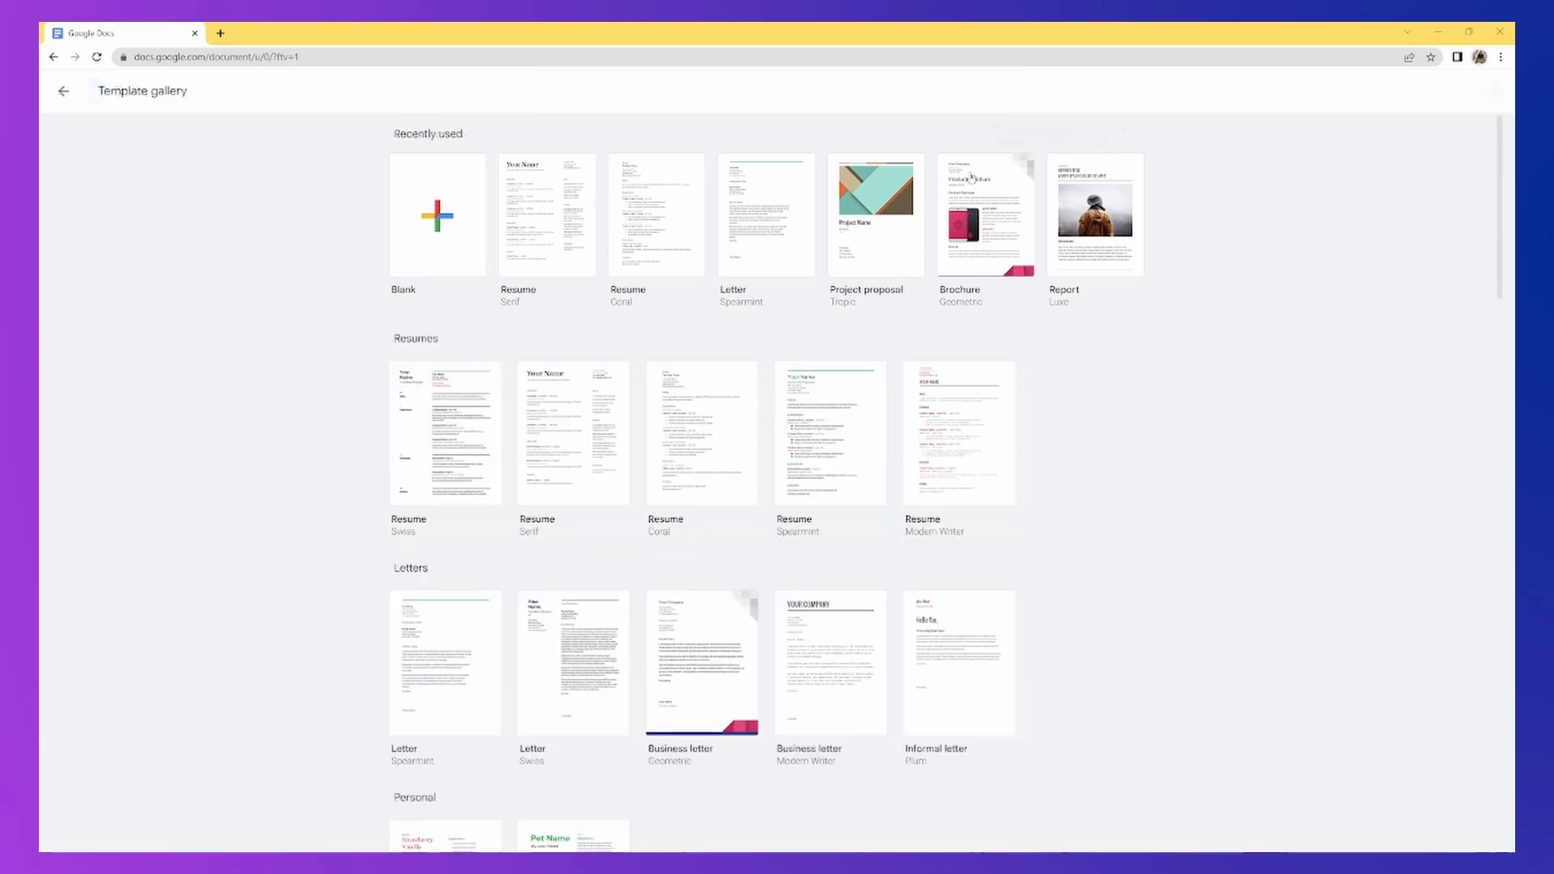
scroll(295, 416, "down", 9)
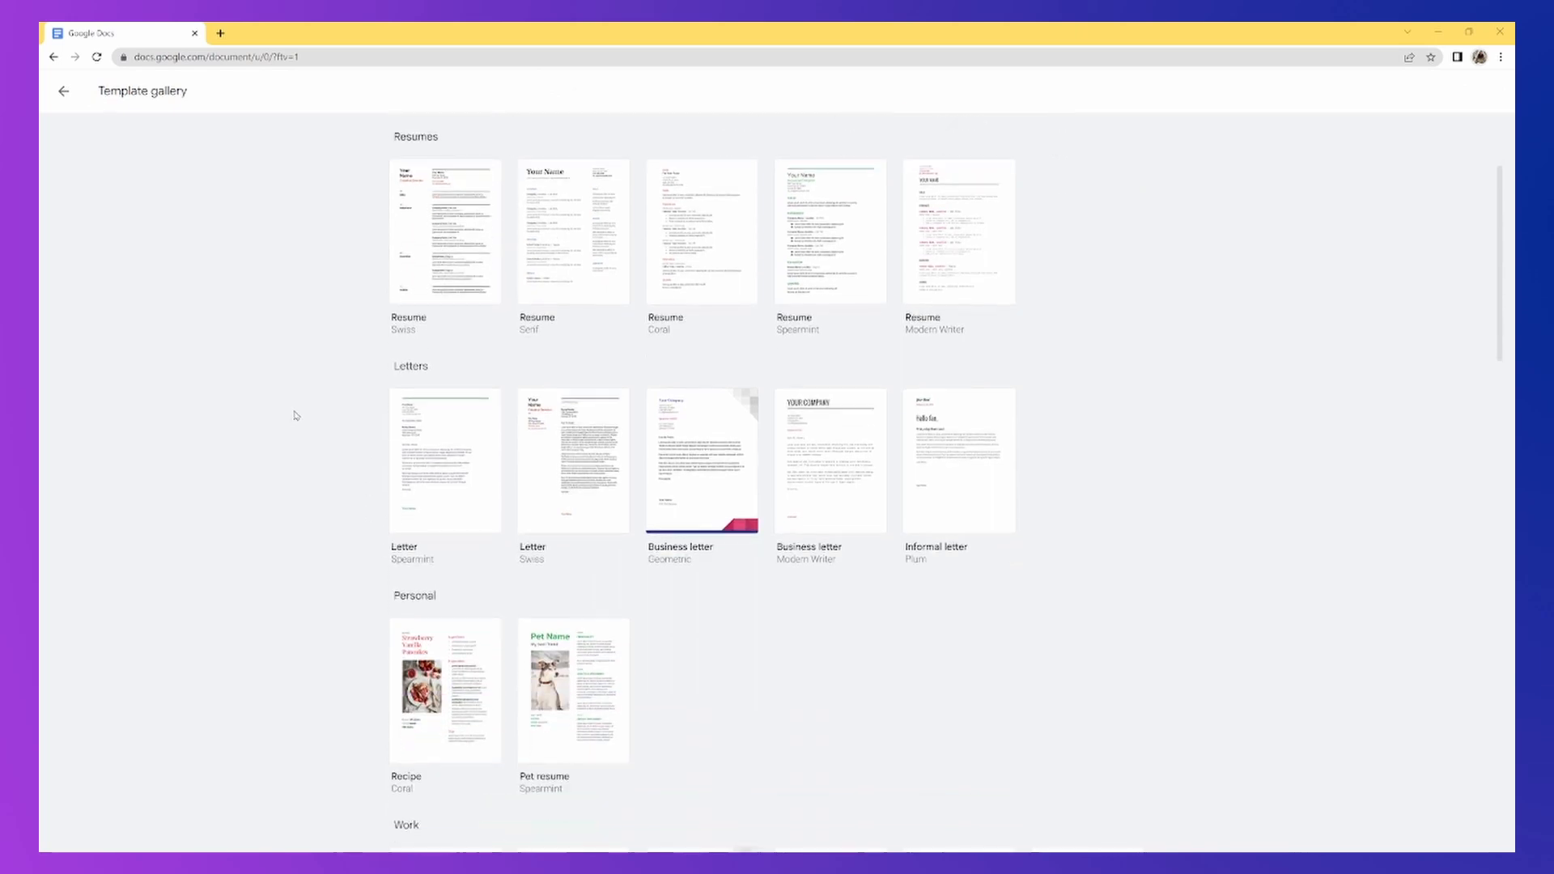
scroll(354, 450, "down", 3)
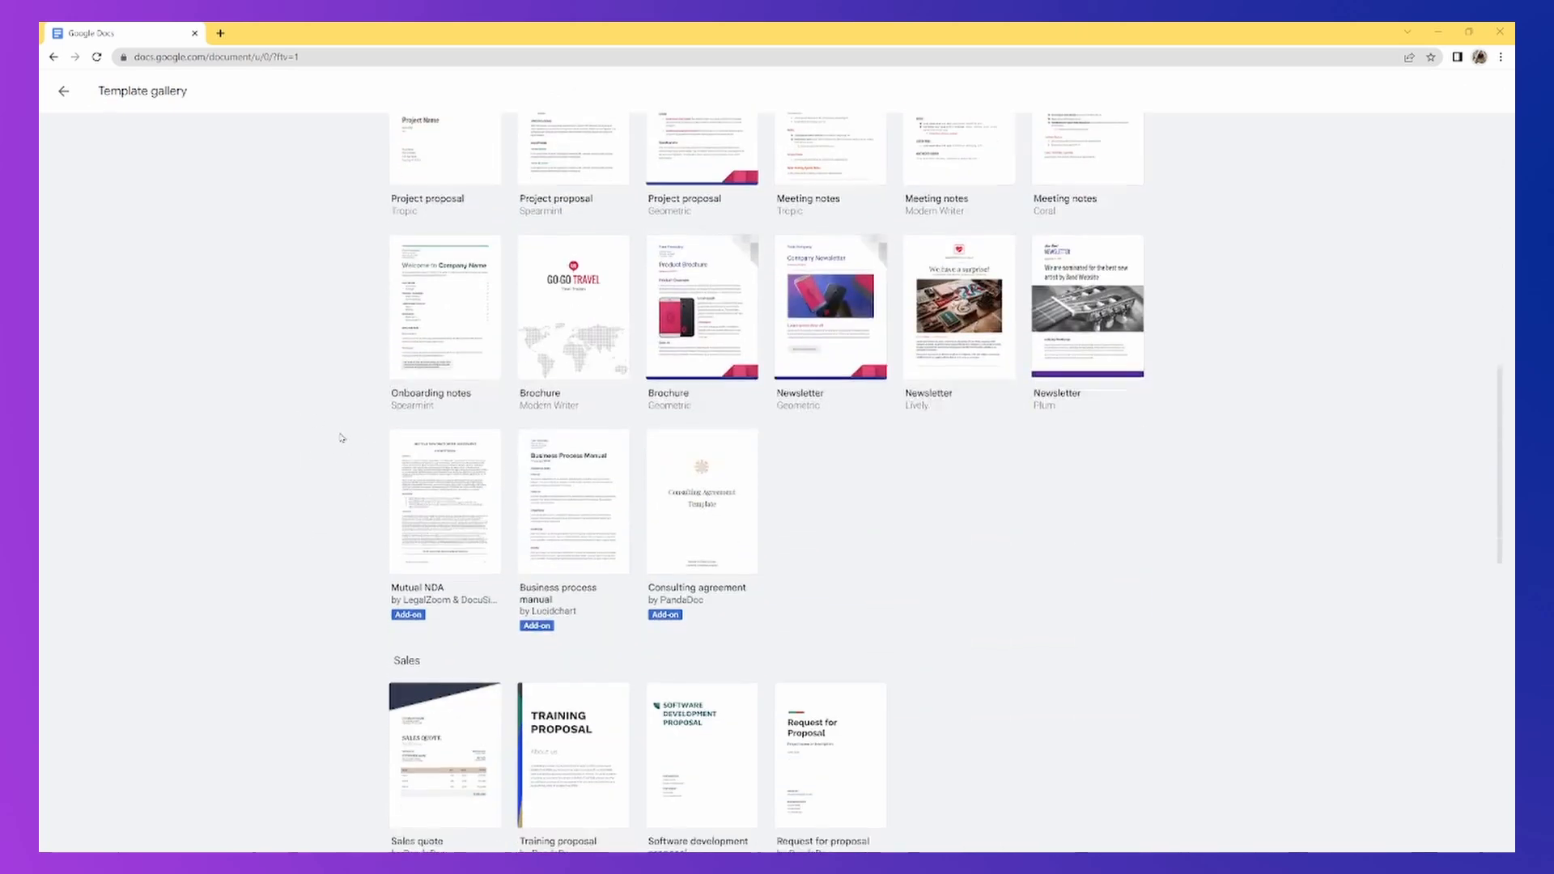
scroll(344, 437, "up", 12)
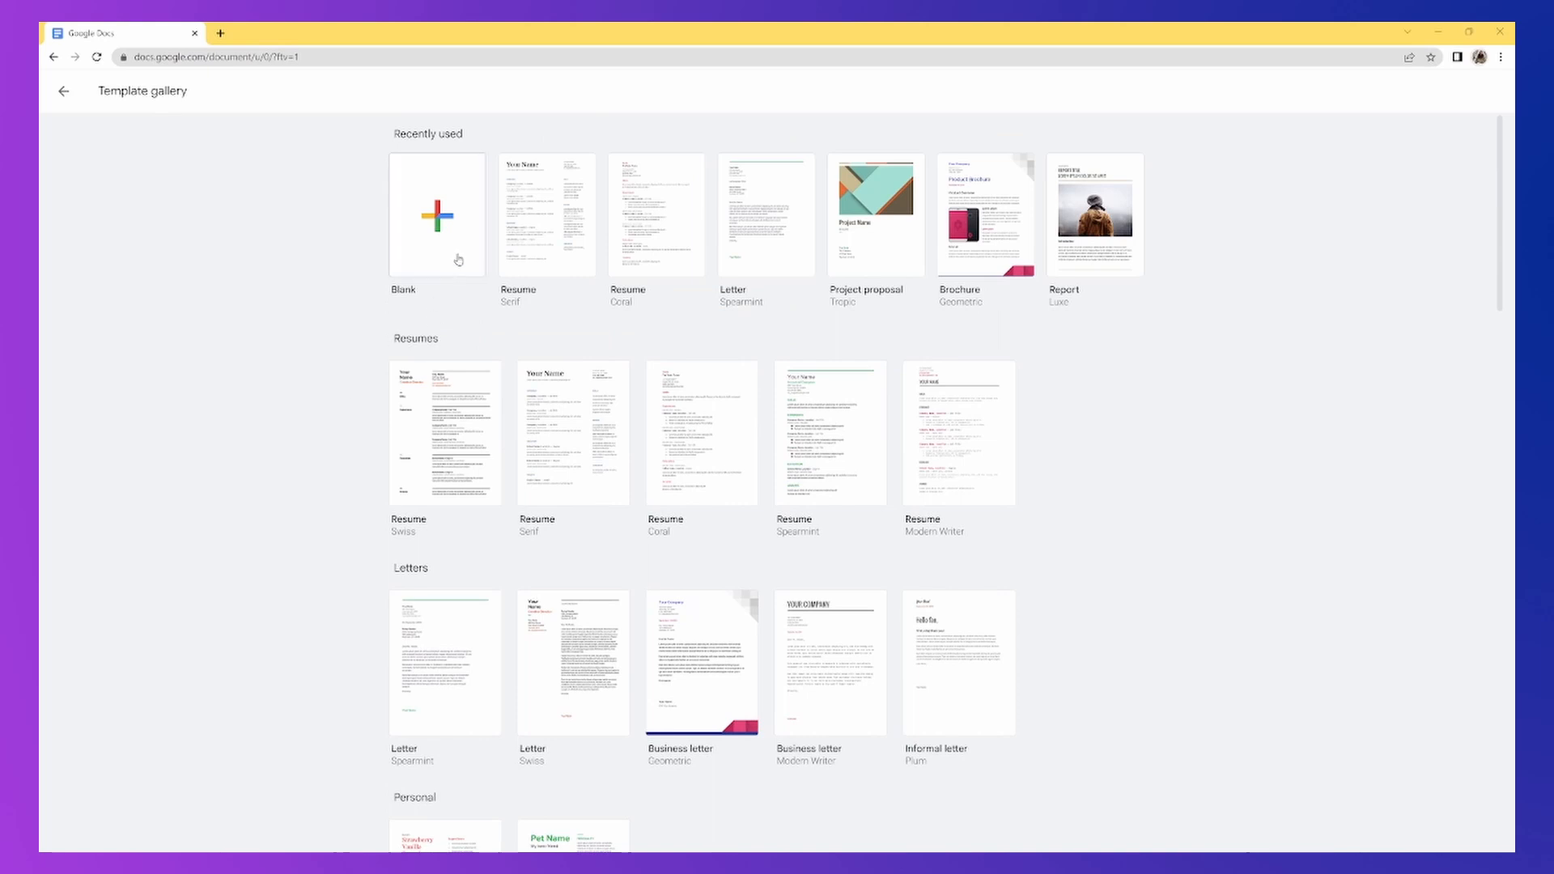
left_click(434, 218)
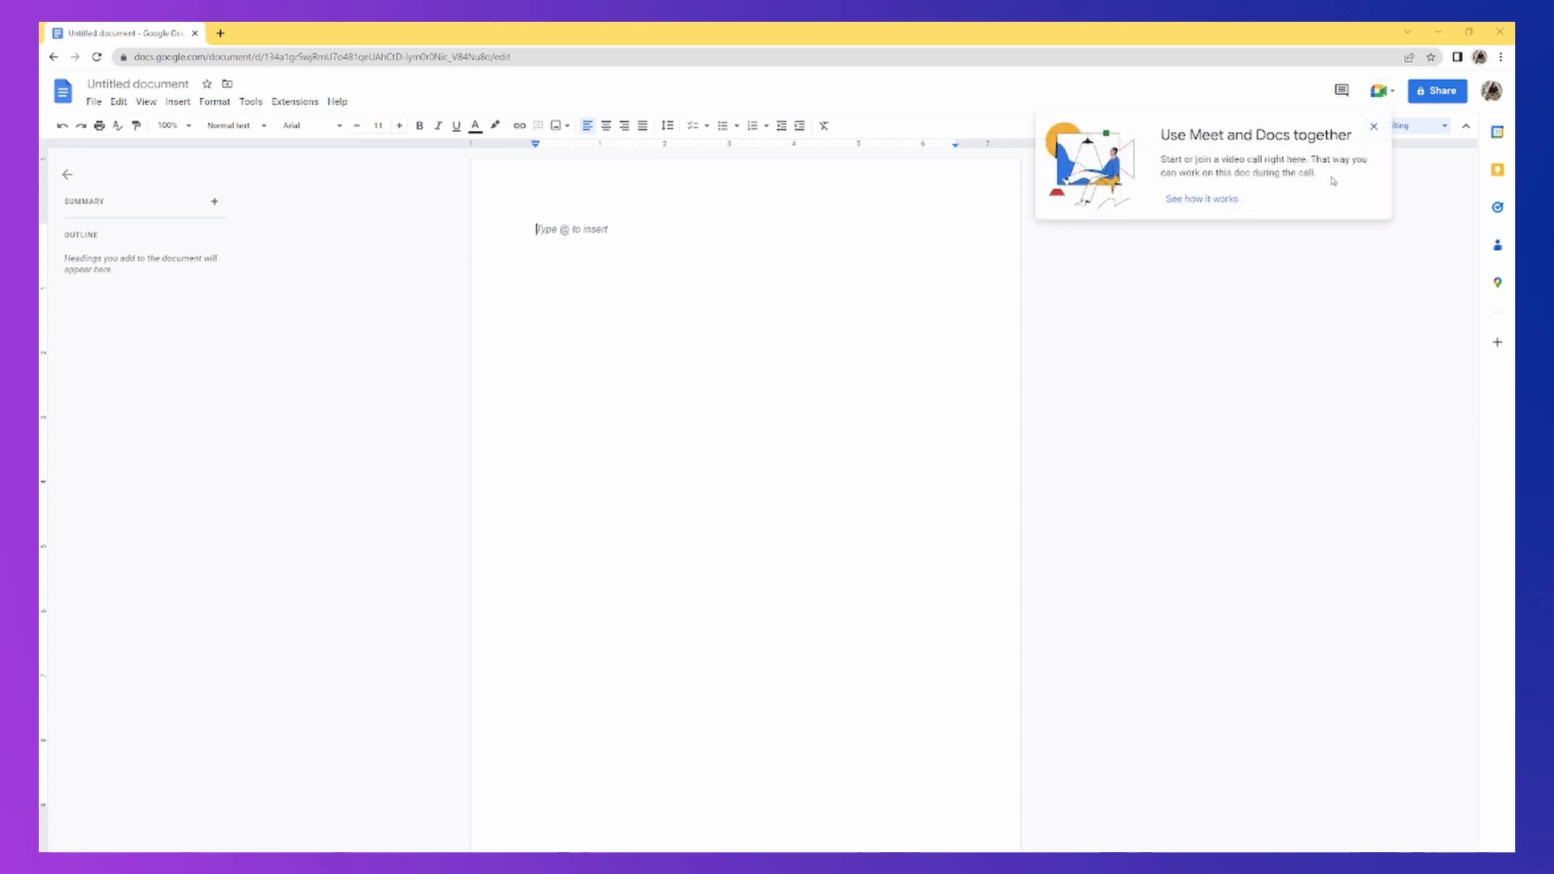
left_click(1374, 126)
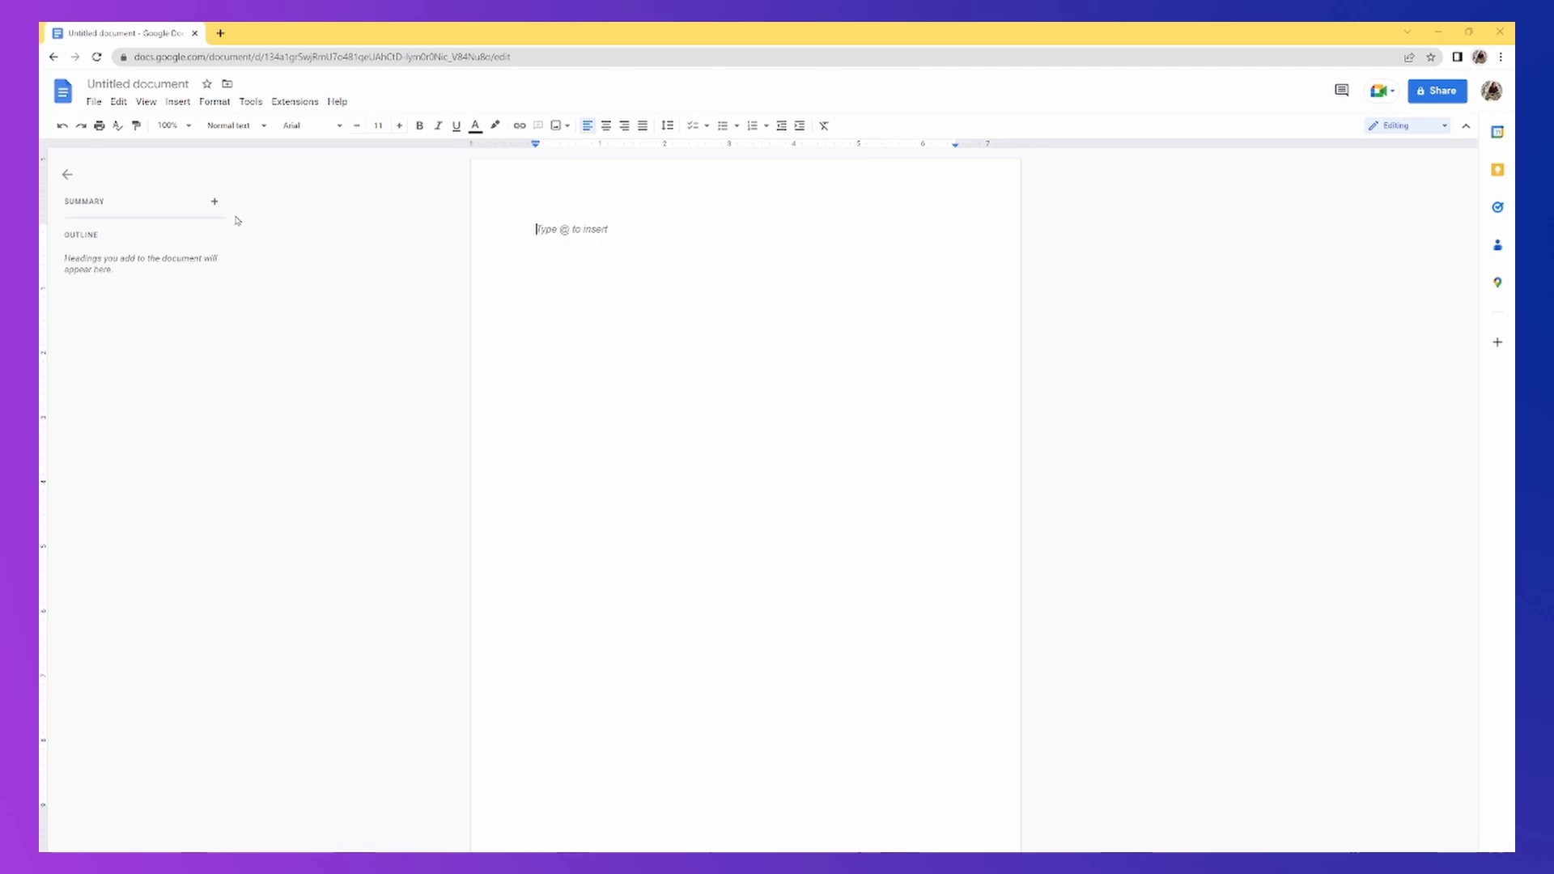
Review the page setup options and apply portrait Letter (8.5" x 11") paper with 1-inch margins to the whole document
left_click(91, 102)
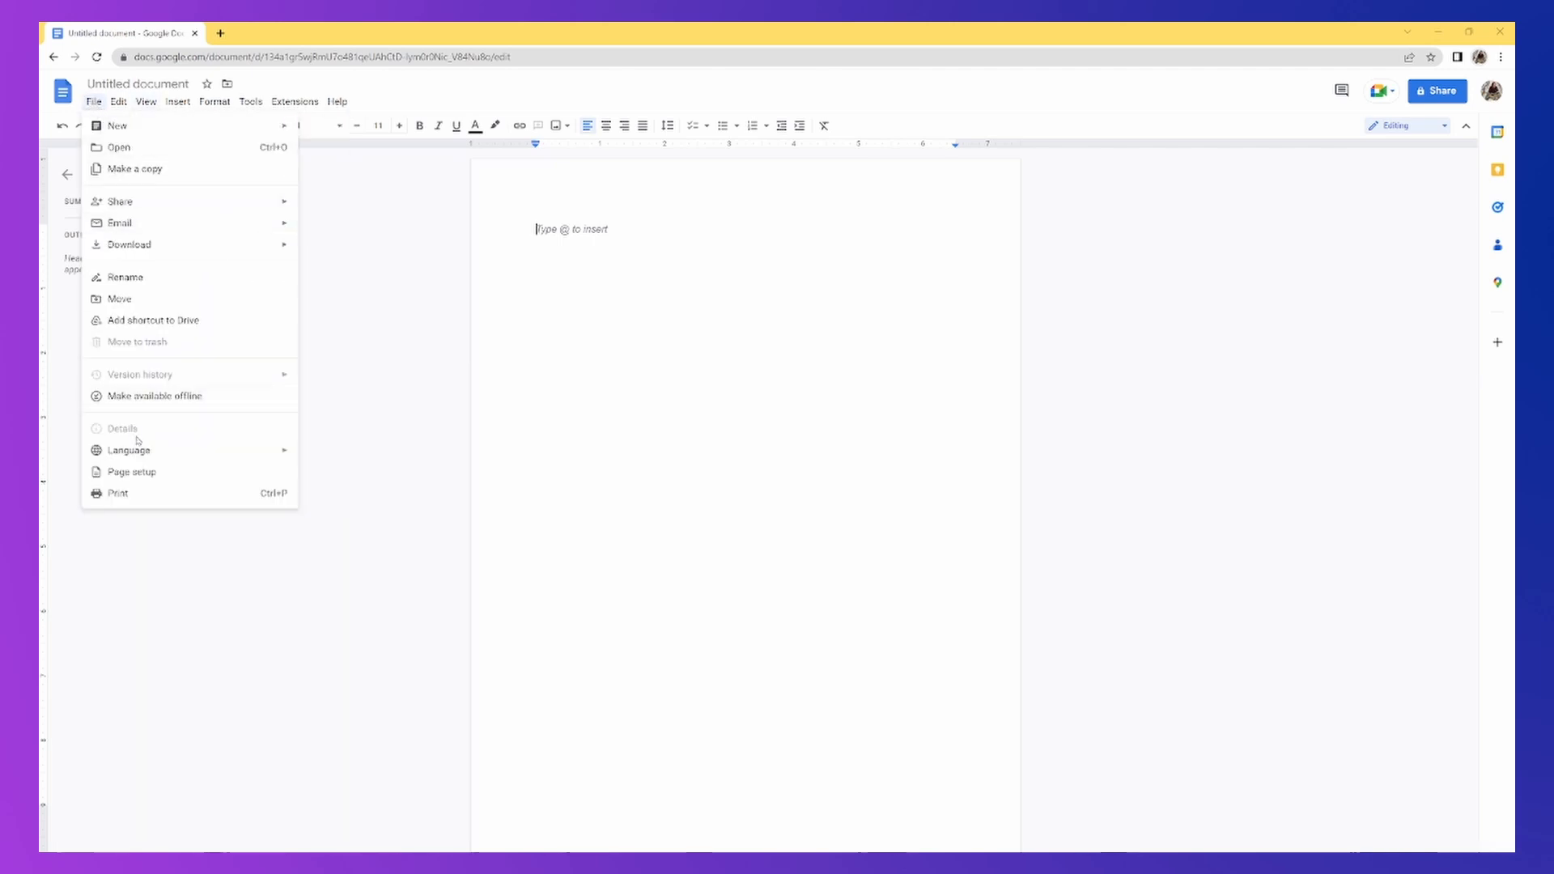
left_click(141, 472)
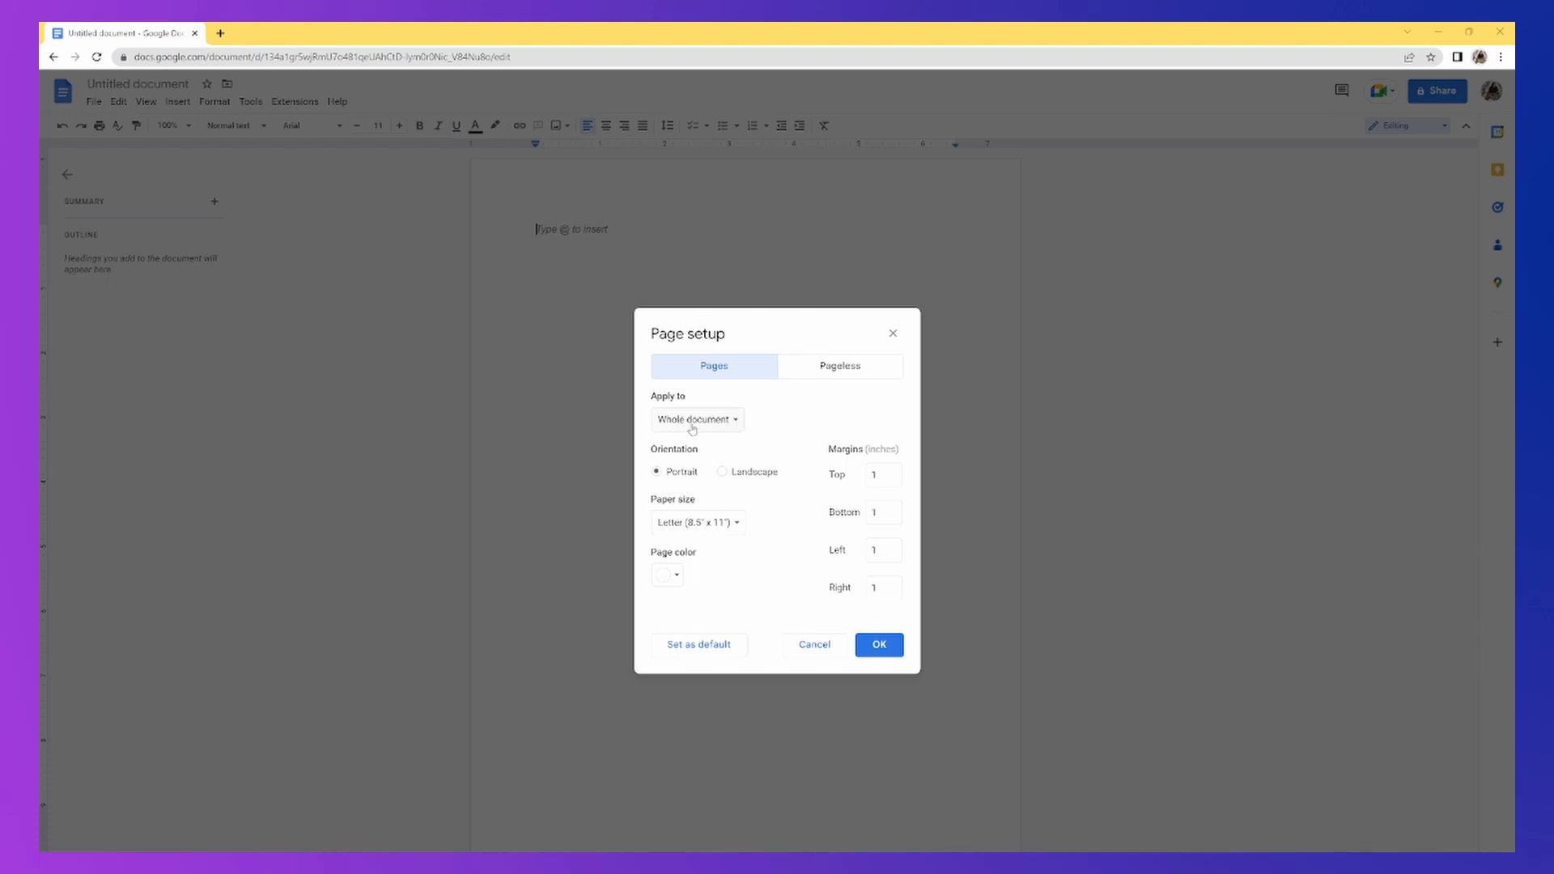
left_click(732, 422)
left_click(734, 420)
left_click(738, 523)
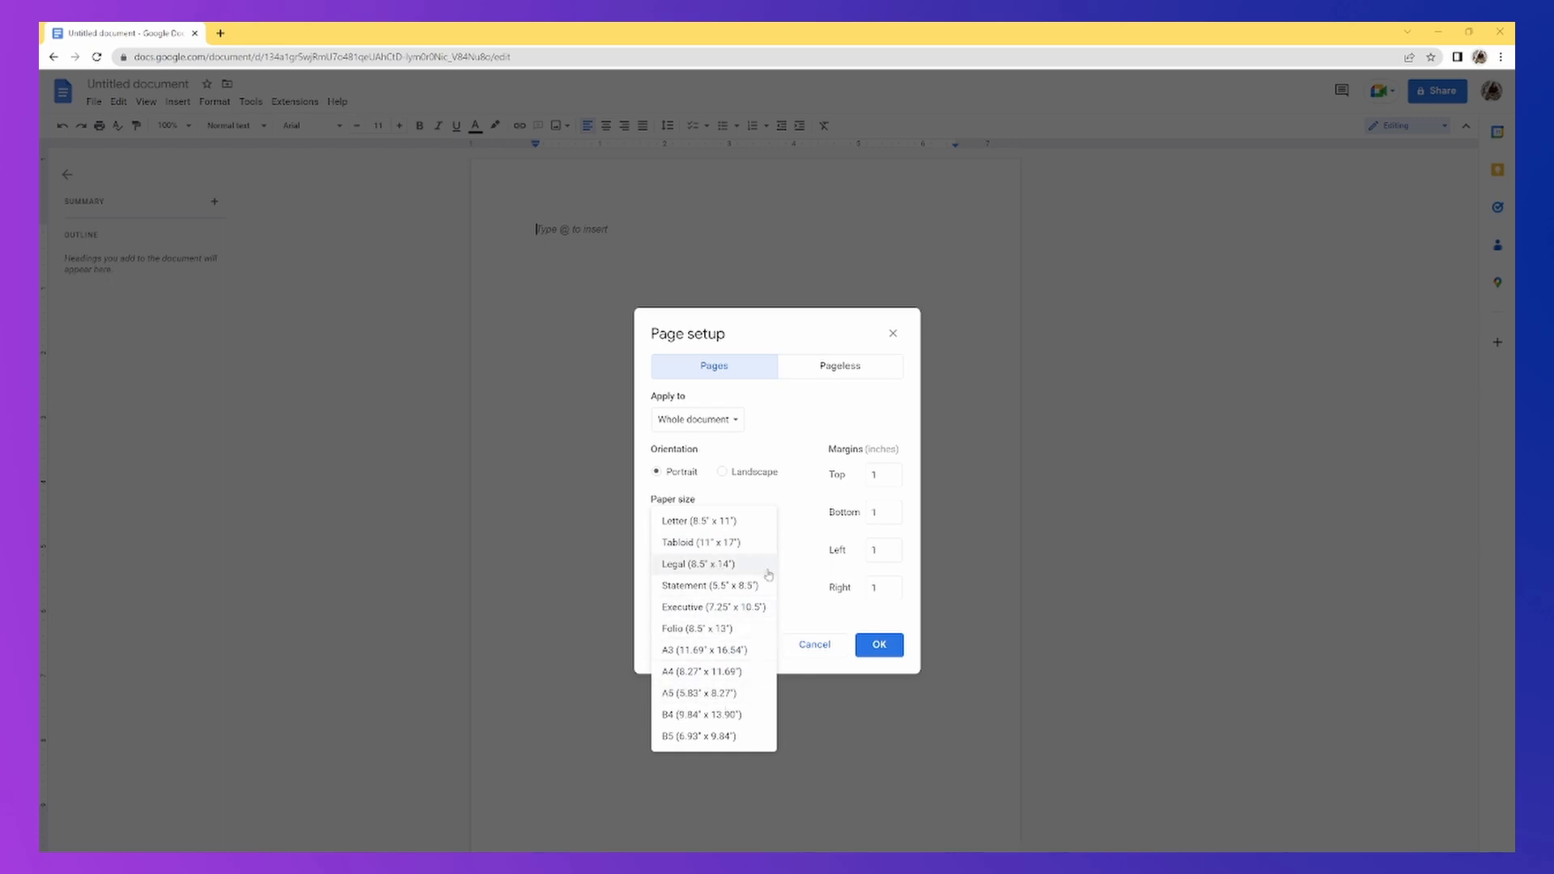
left_click(687, 526)
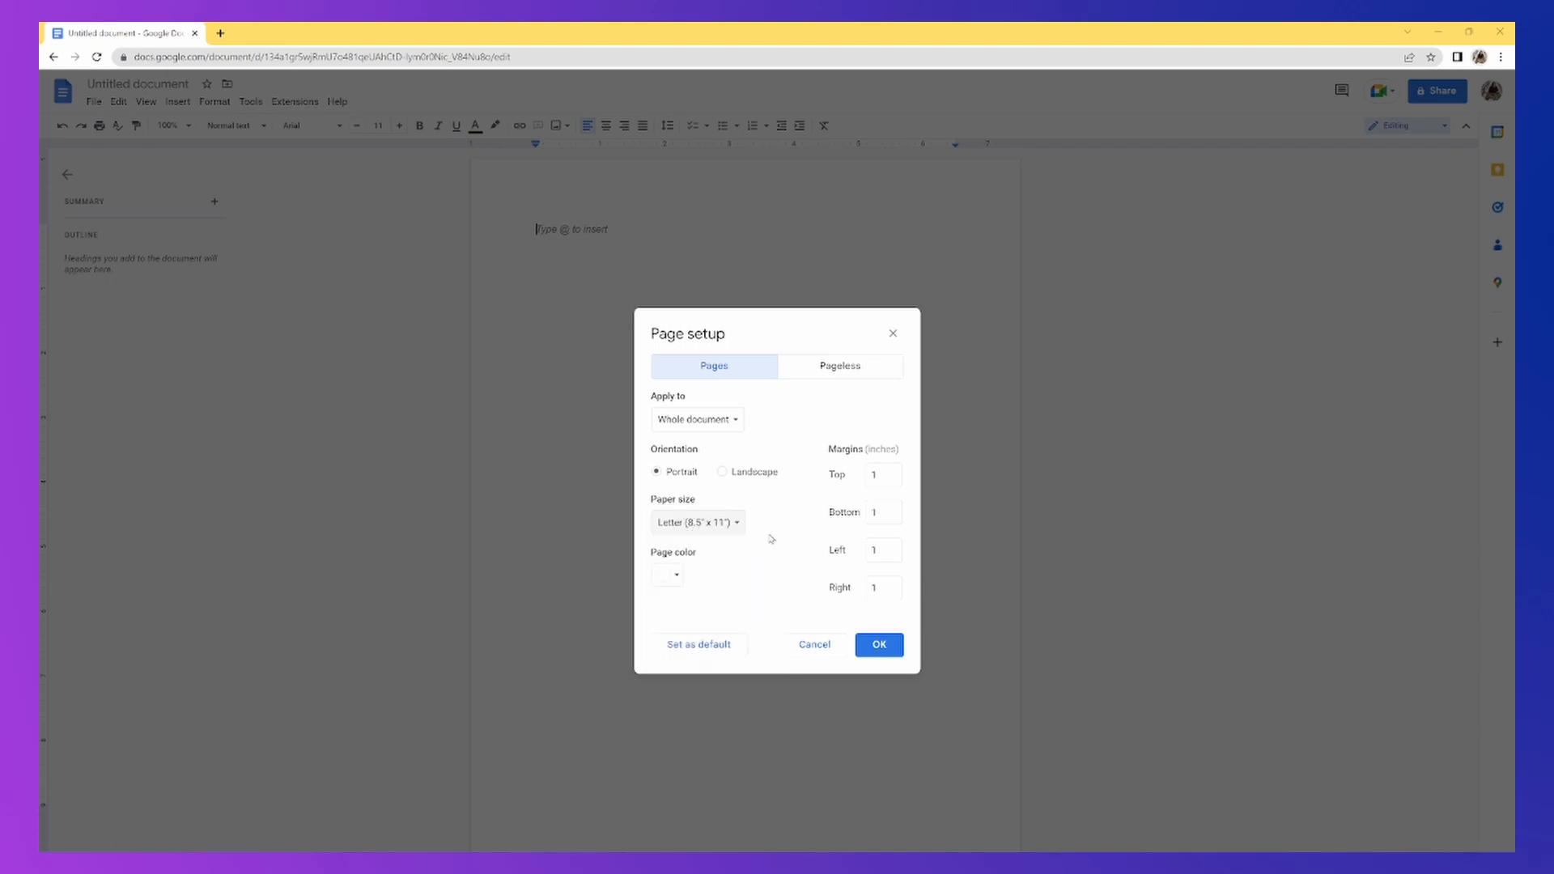
left_click(675, 575)
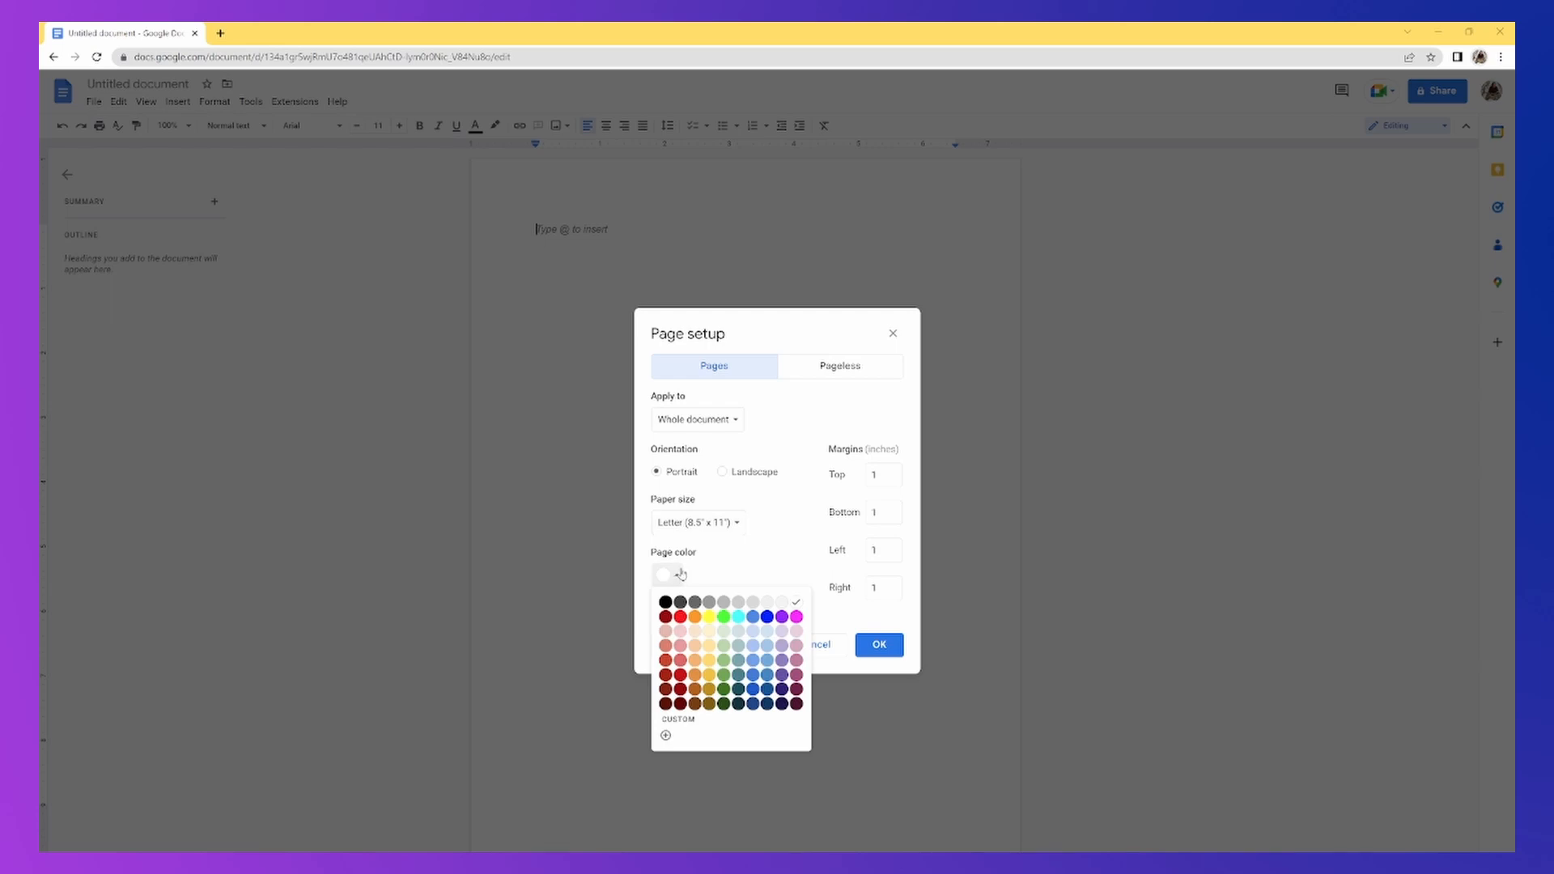
left_click(761, 560)
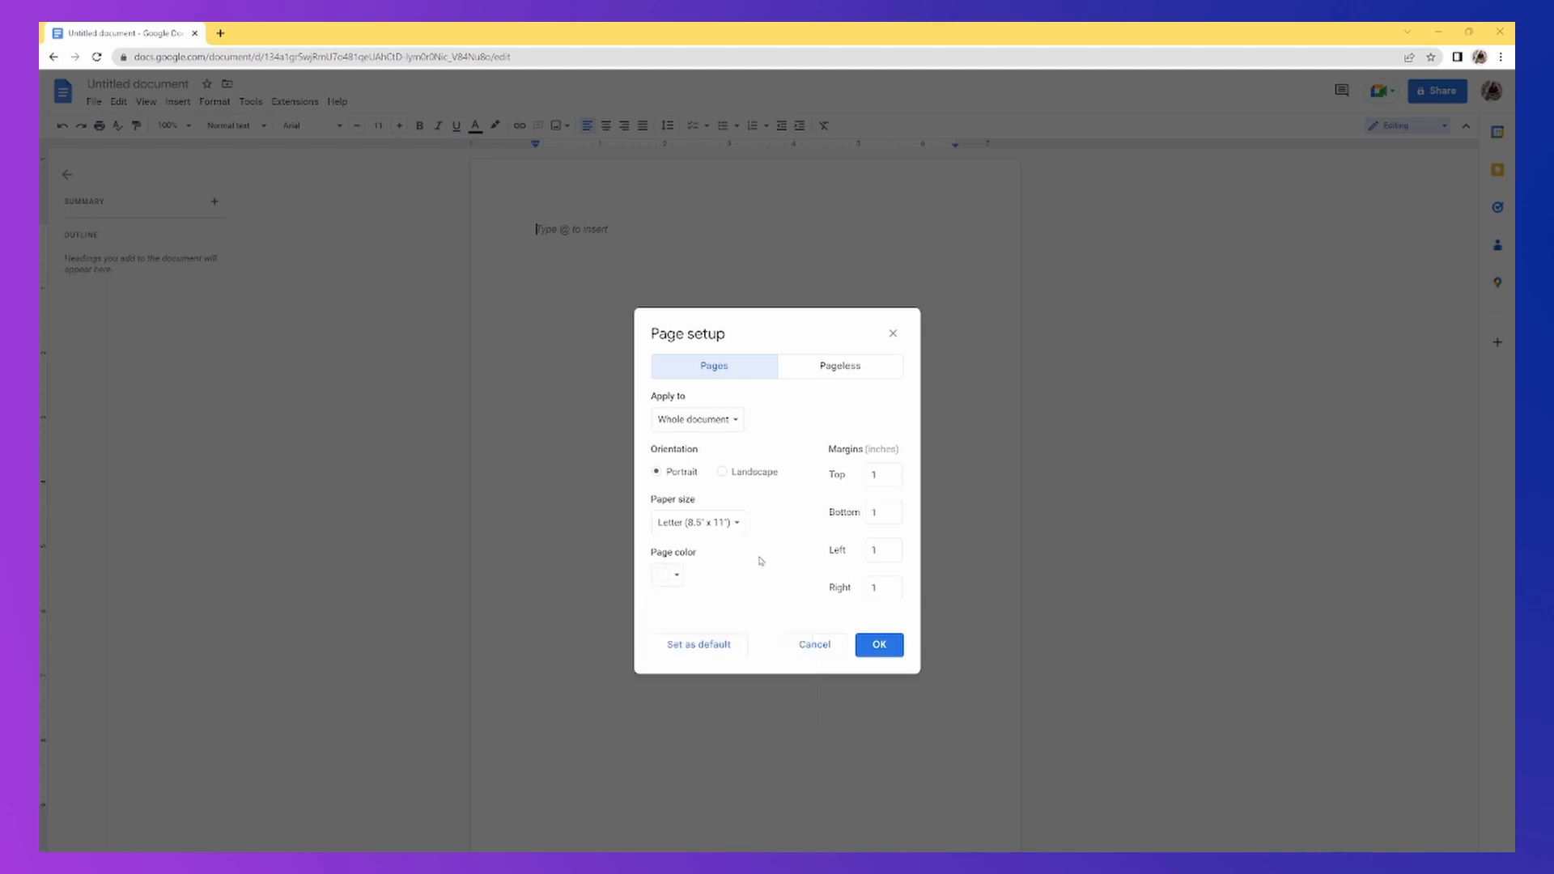
left_click(879, 647)
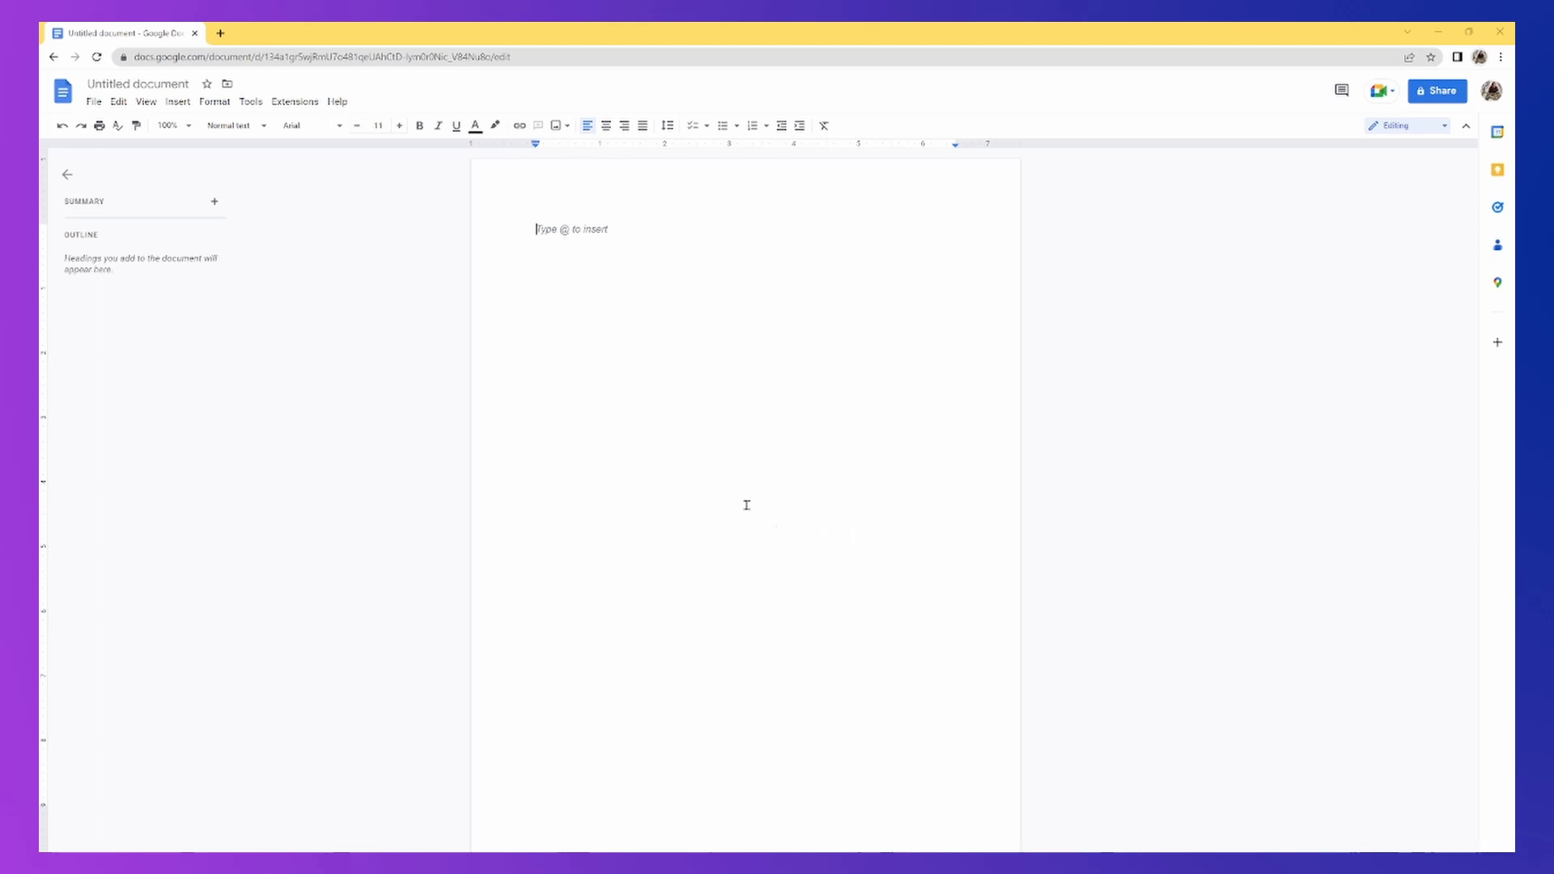
Try Times New Roman as the font for the empty document and increase the font size
left_click(315, 127)
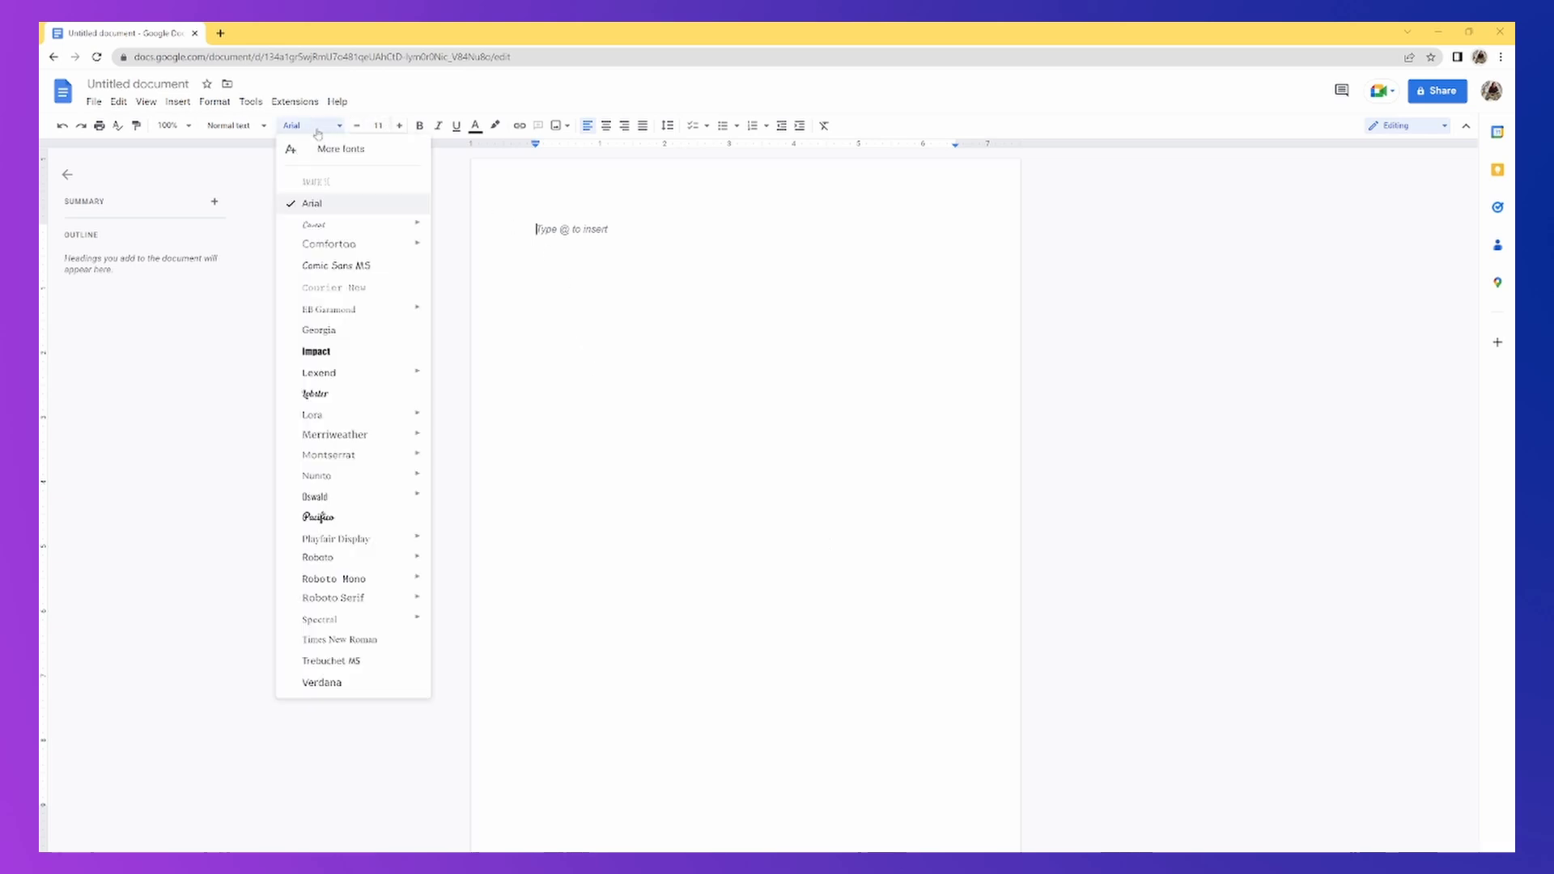
mouse_move(342, 245)
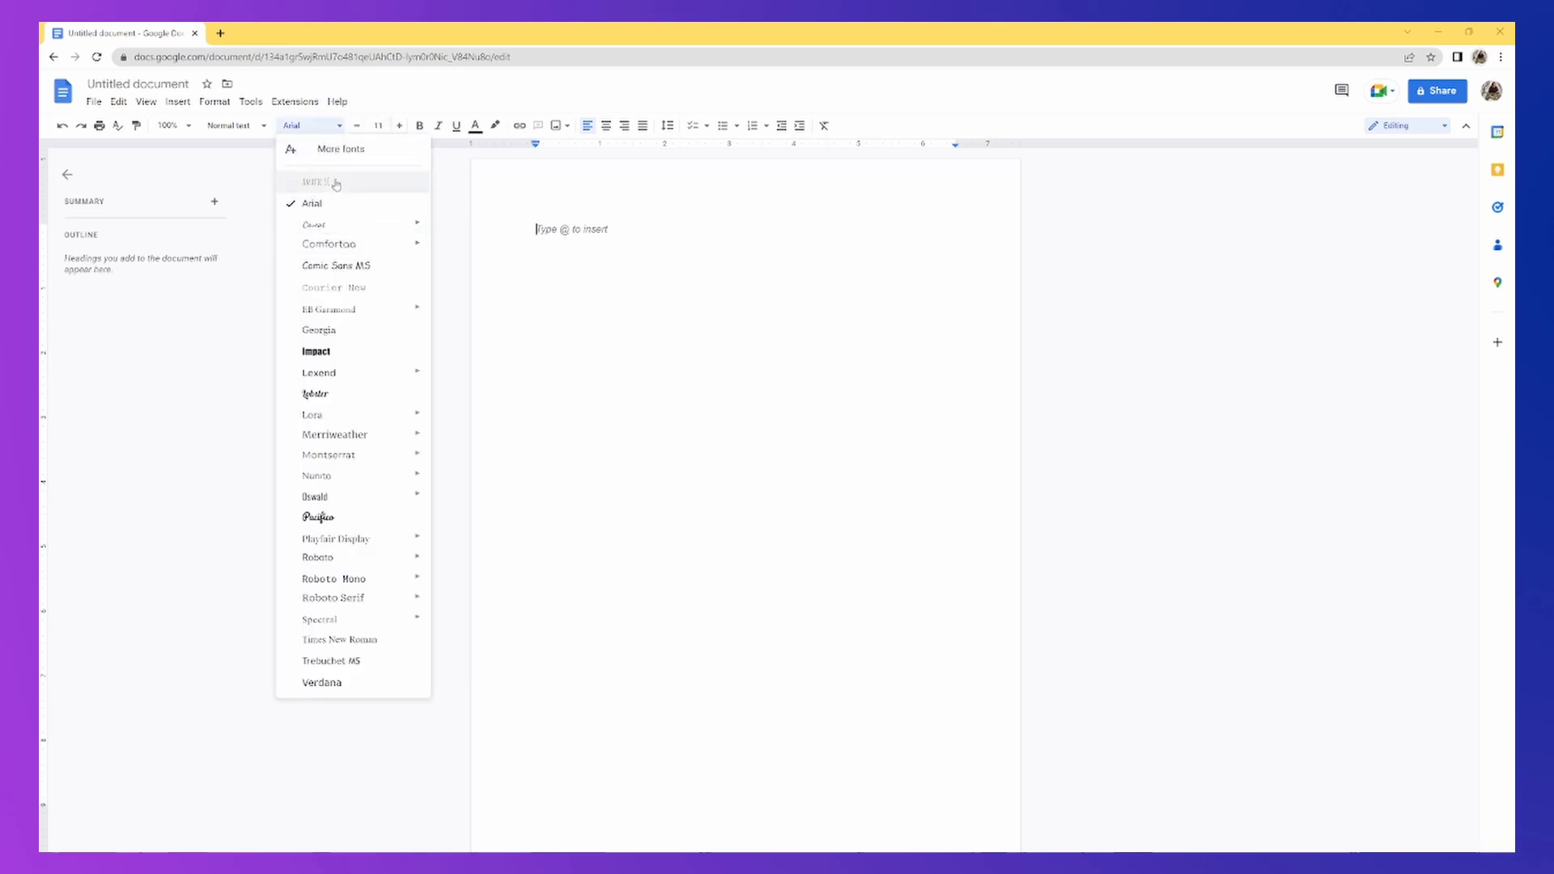
mouse_move(326, 312)
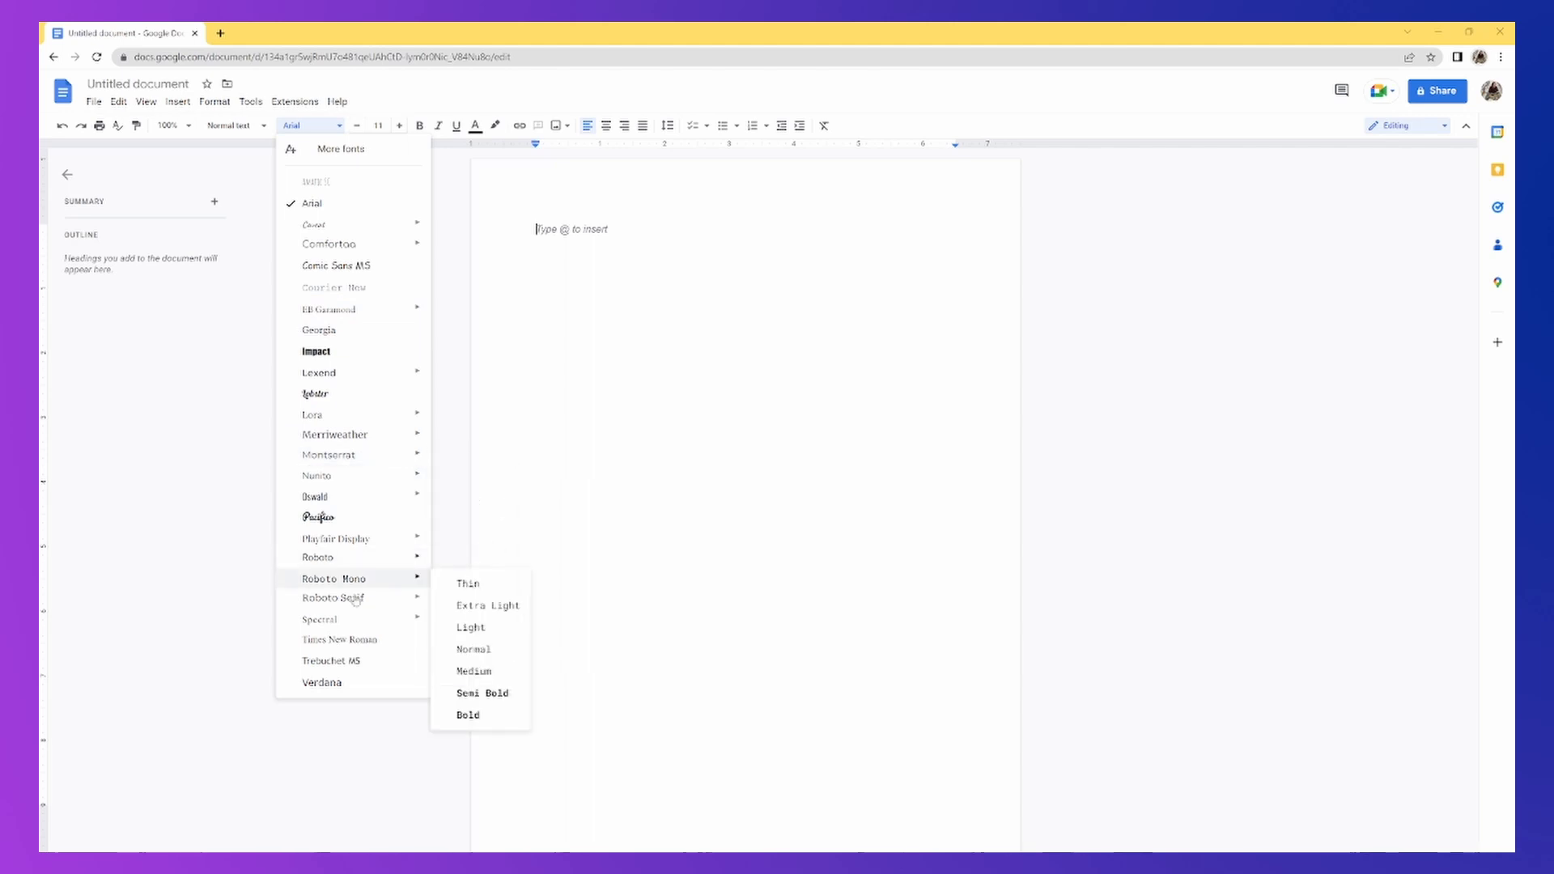
left_click(359, 644)
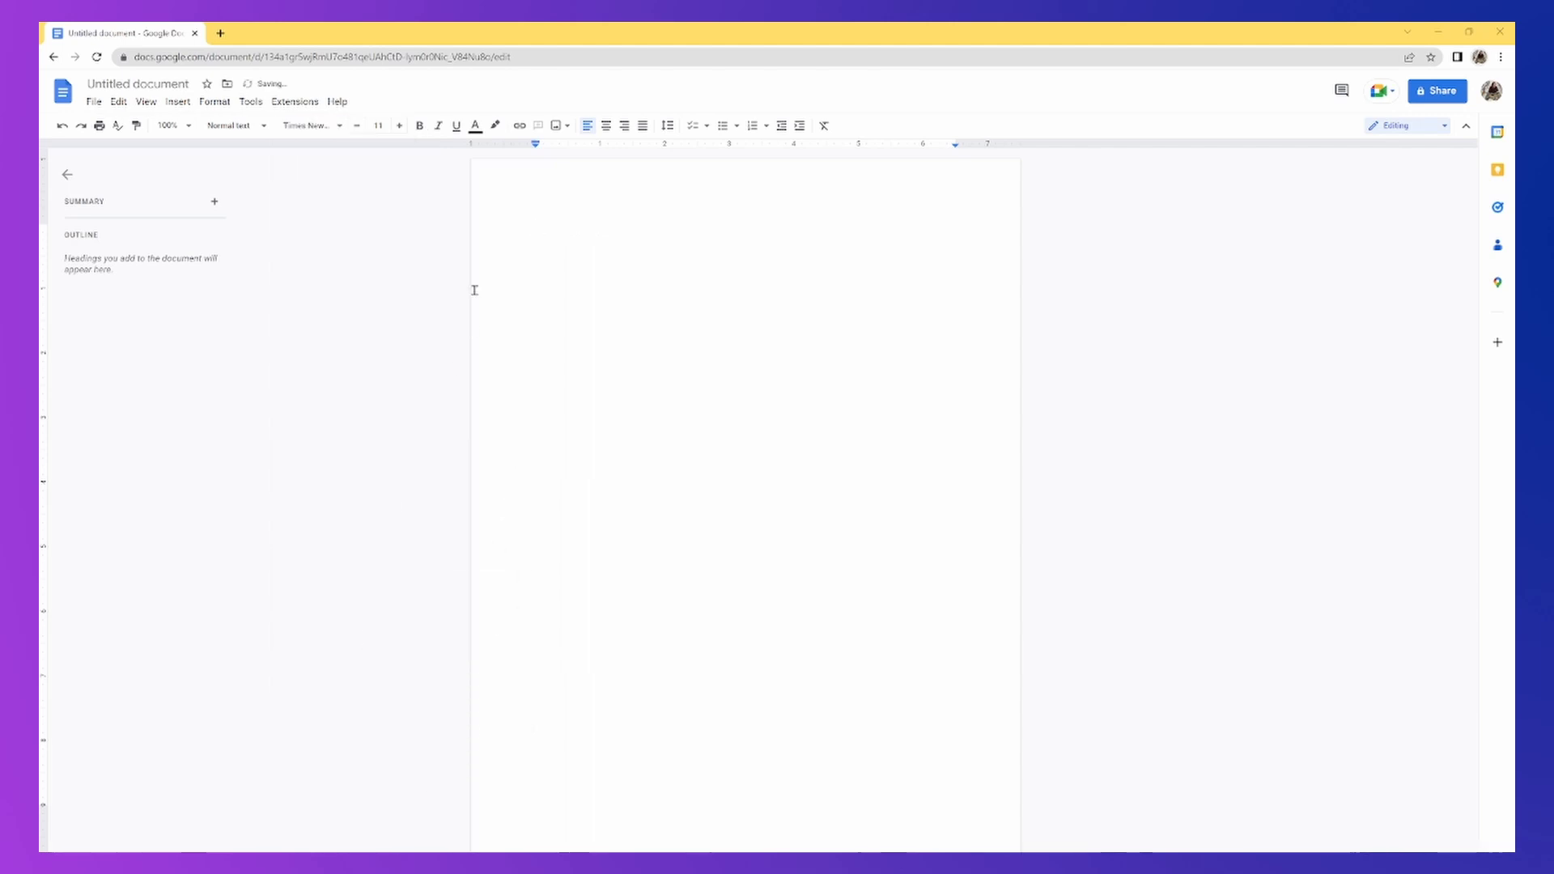
left_click(401, 127)
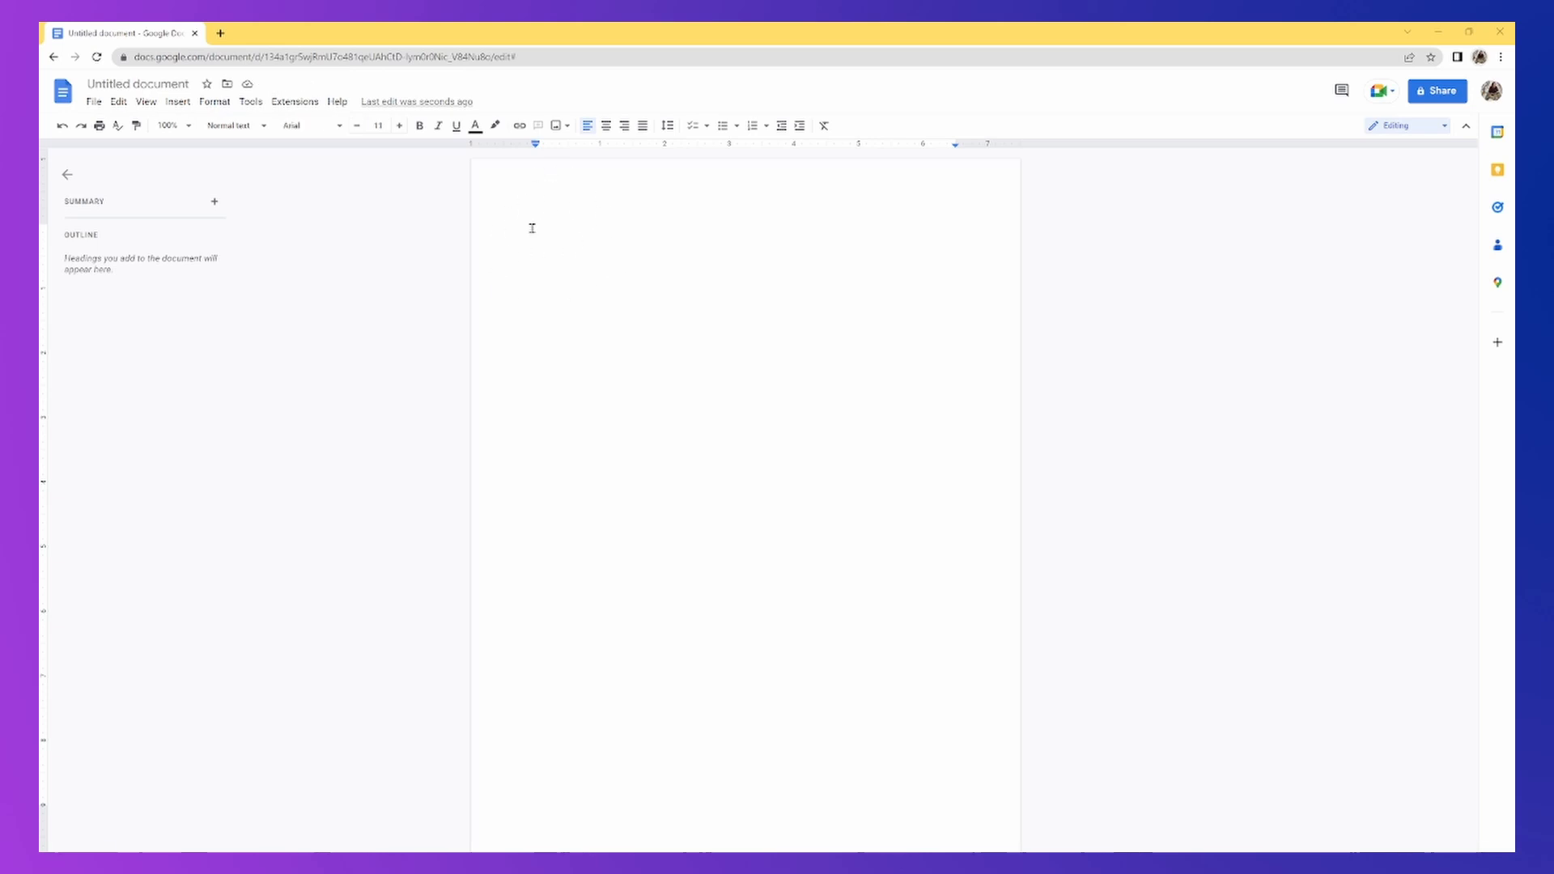
Add the centred line "Title" at the start of the document and apply the Title style to it
left_click(606, 125)
type("Title")
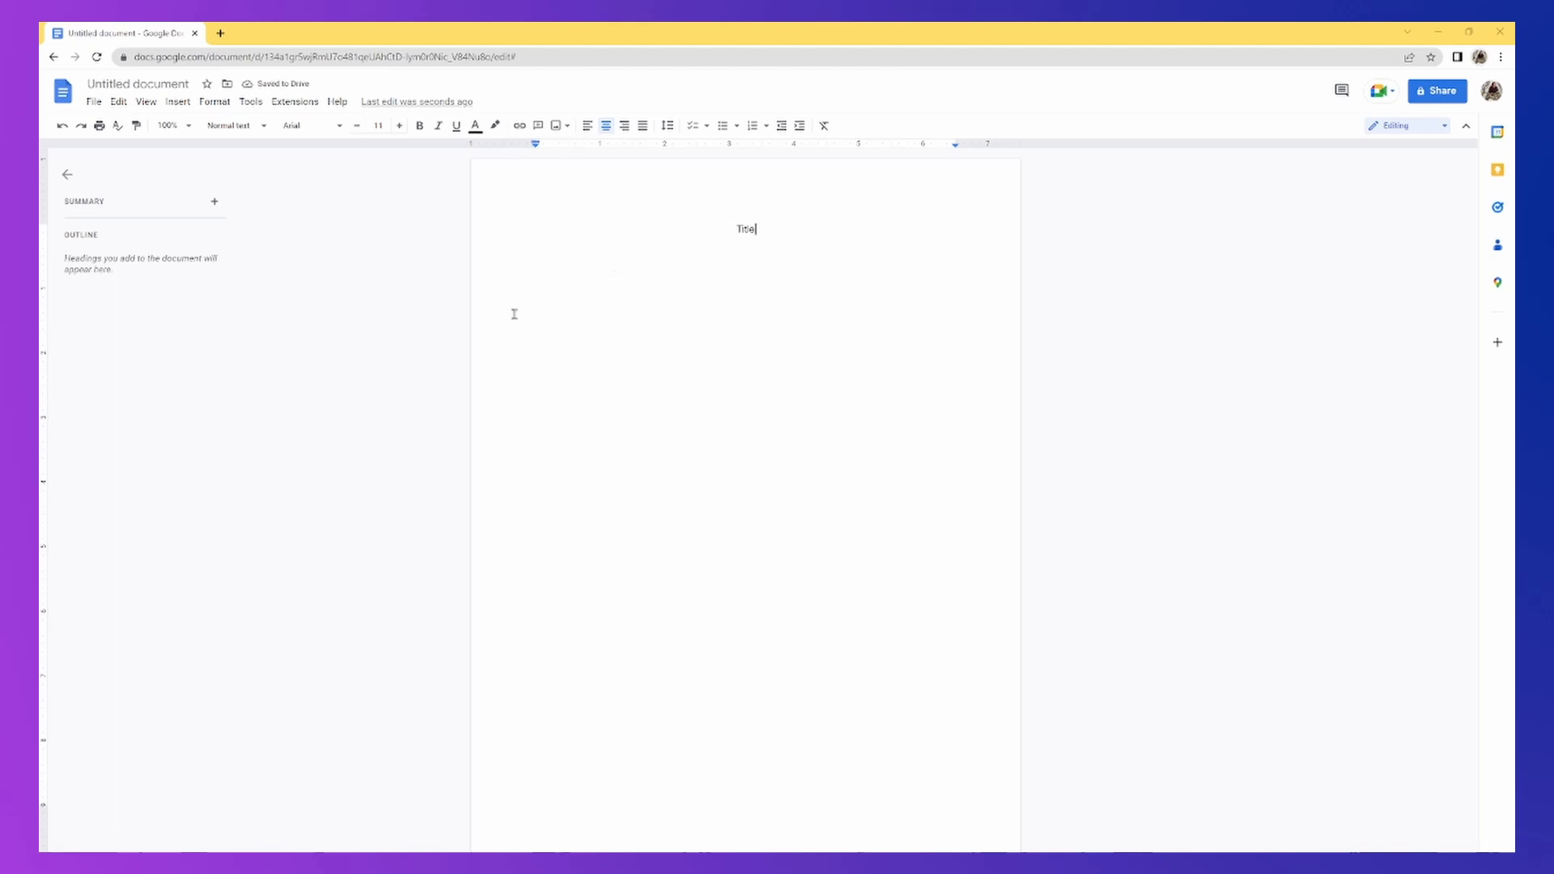
left_click(258, 131)
mouse_move(244, 211)
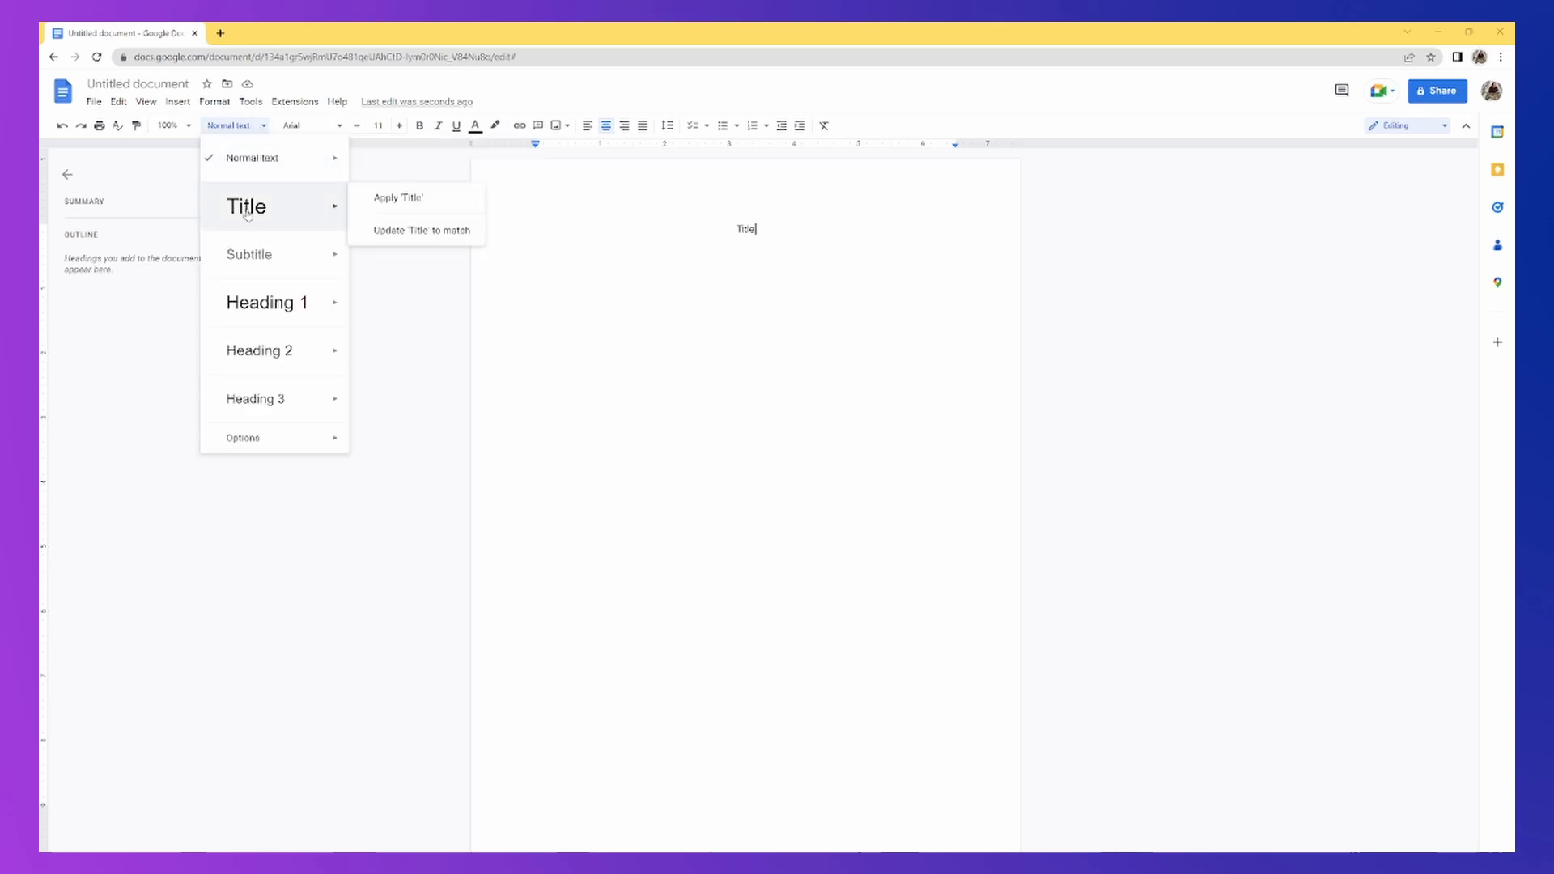
left_click(403, 199)
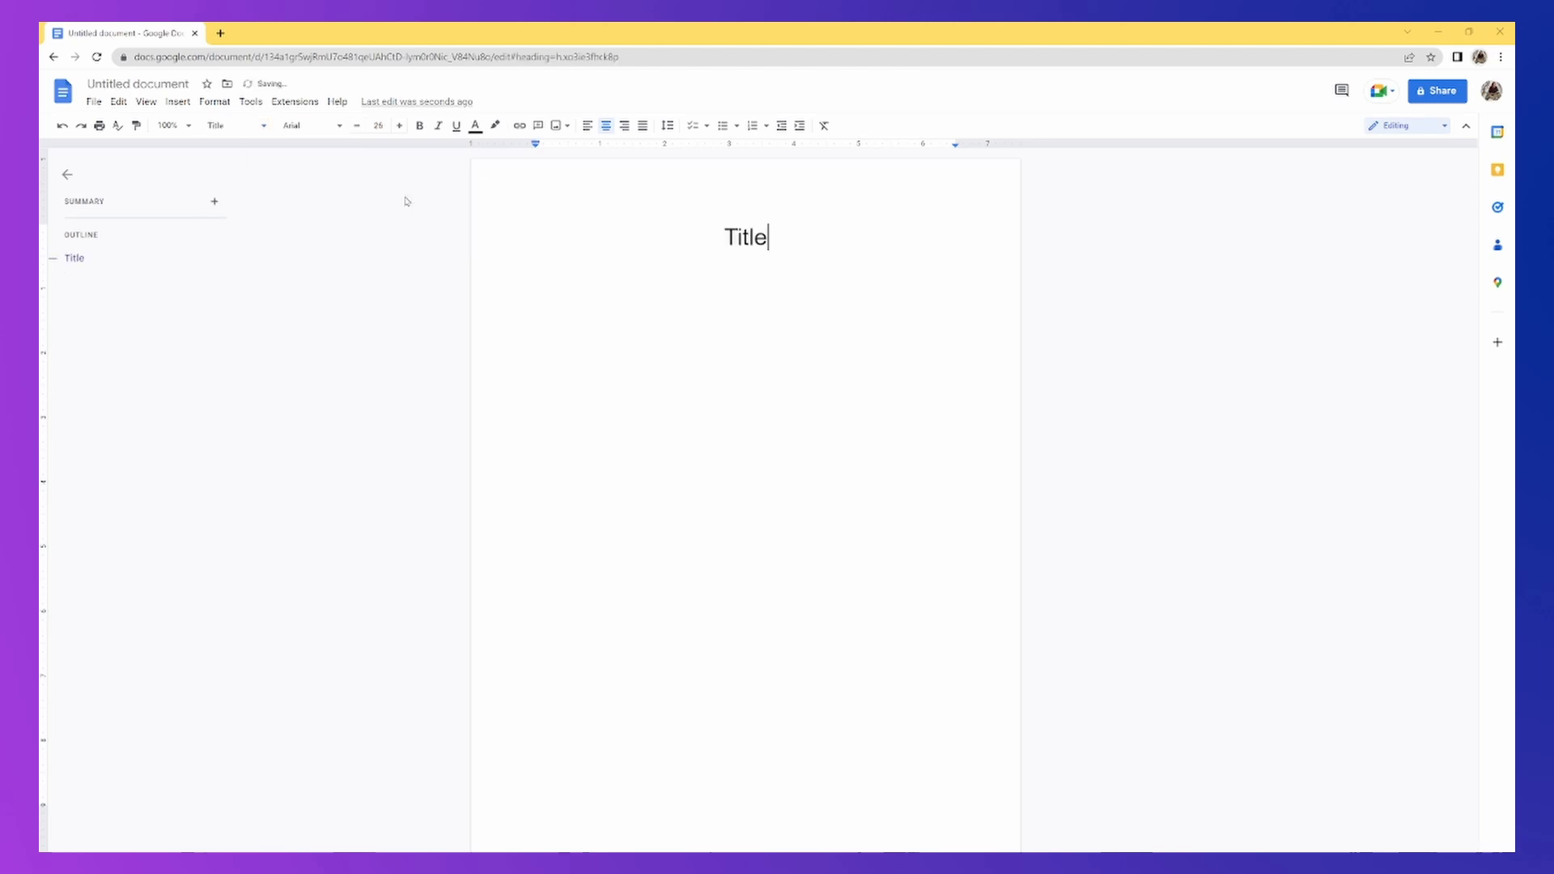
Make the title line on the first page bold
triple_click(756, 239)
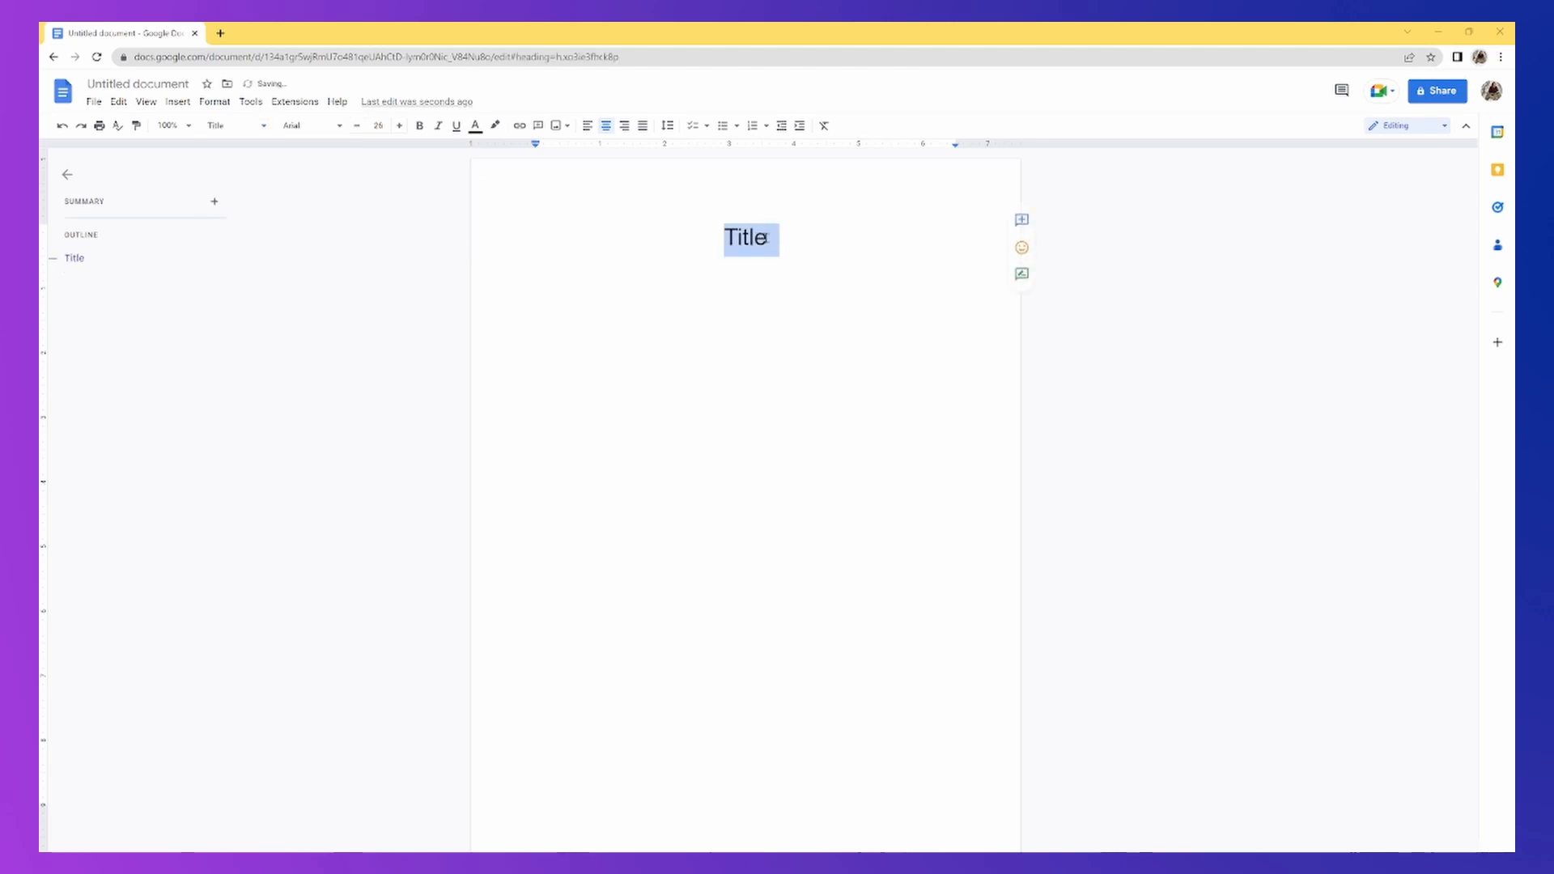
left_click(419, 126)
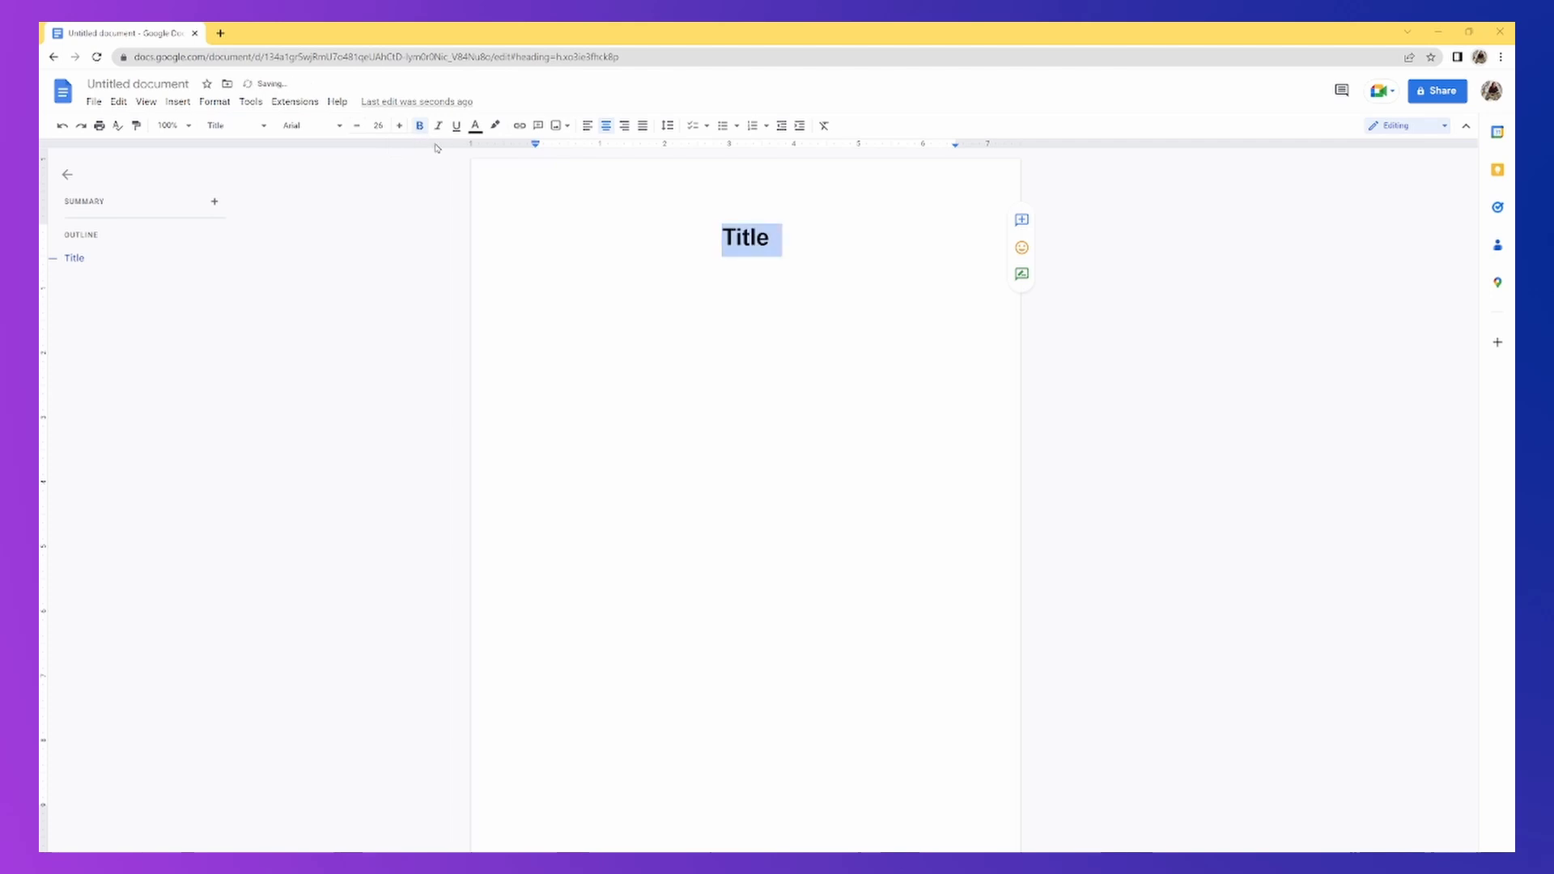
left_click(807, 257)
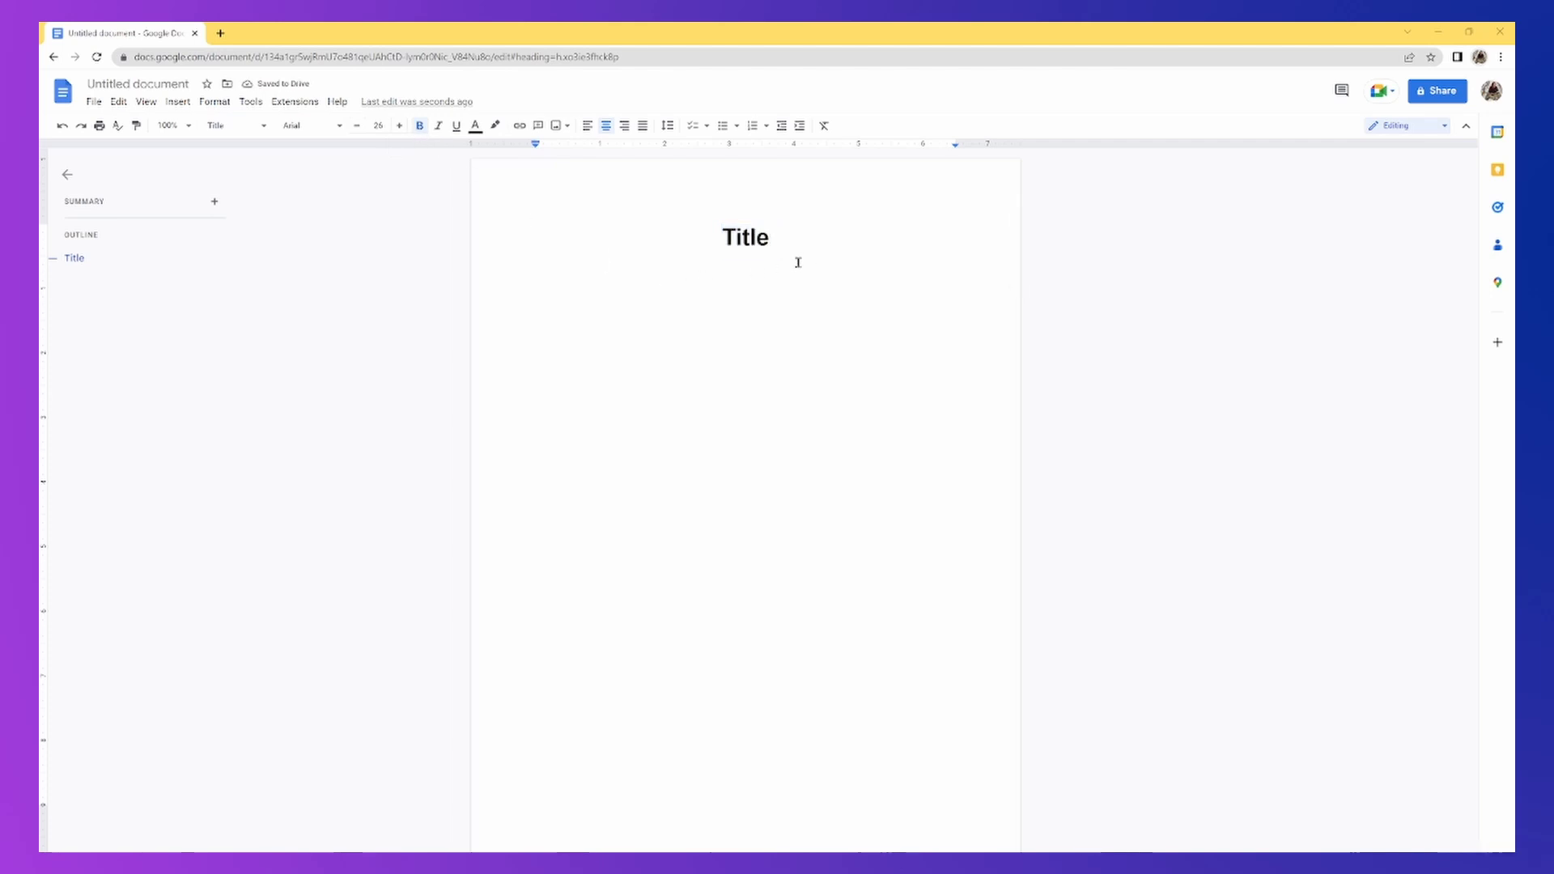
Add the author's name centred on a line below the title and insert a page break after it
key("Return")
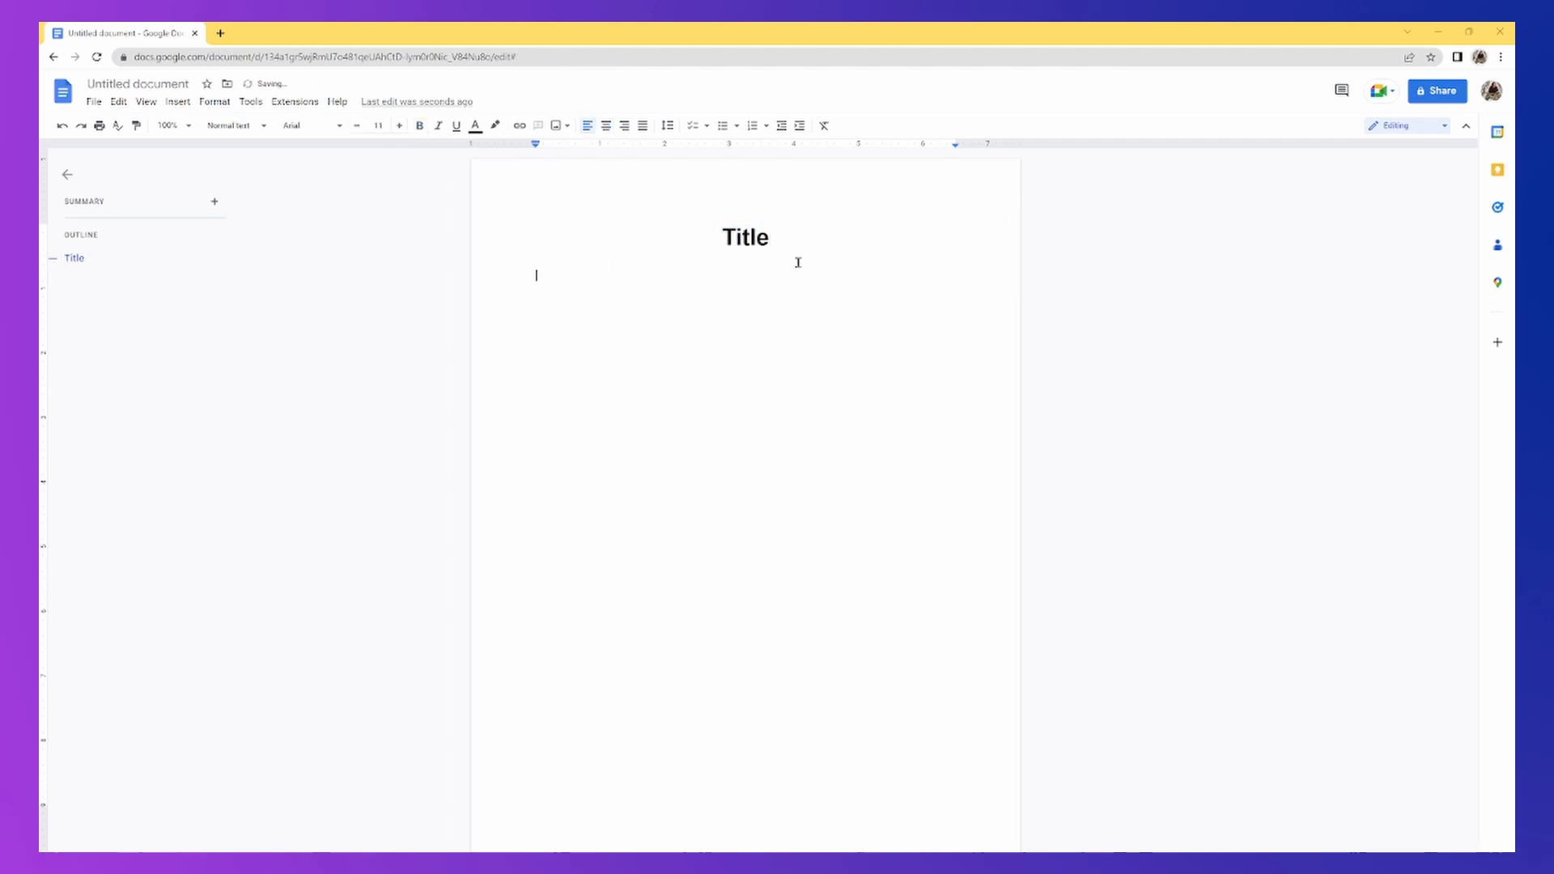
left_click(607, 127)
type("Colton I")
key("ctrl+Return")
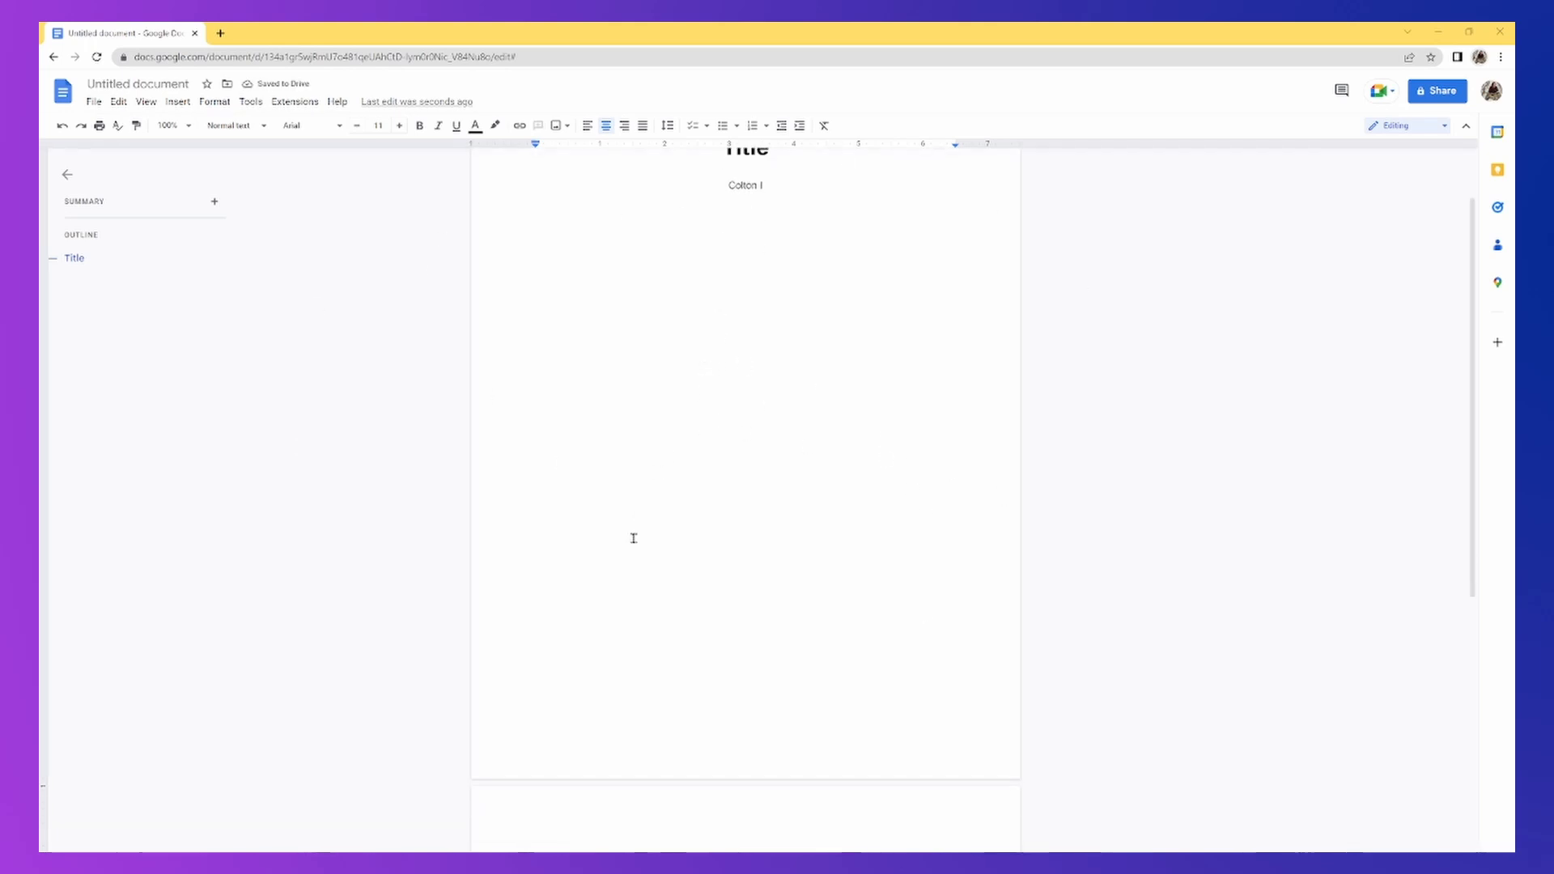
Add the centred heading "Chapter 1" in Heading 1 style on the second page, with a new line below it
scroll(840, 583, "down", 5)
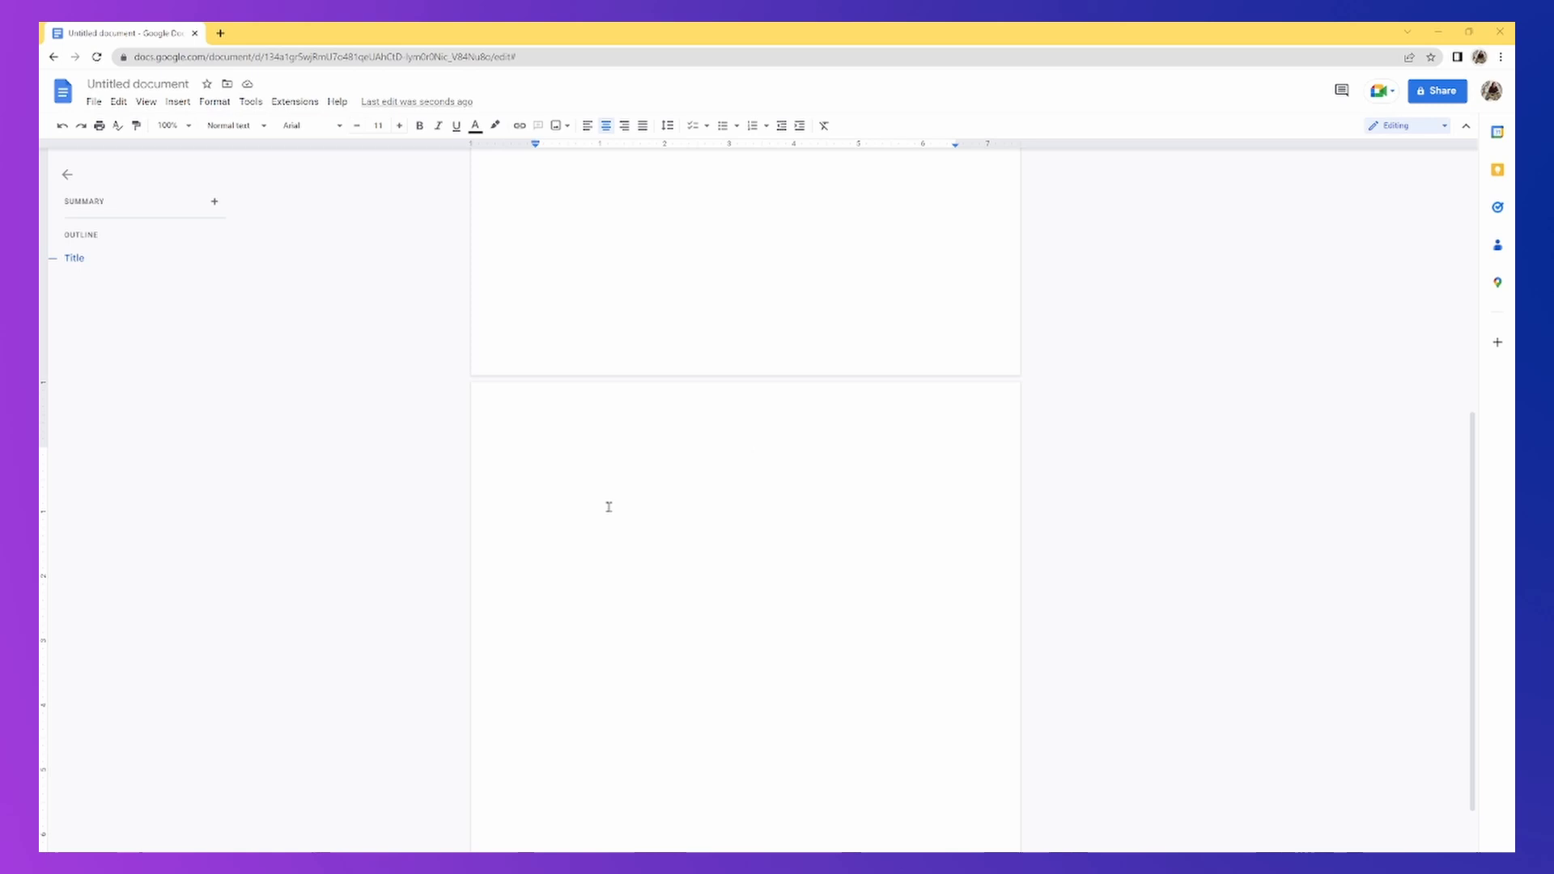
type("Chap")
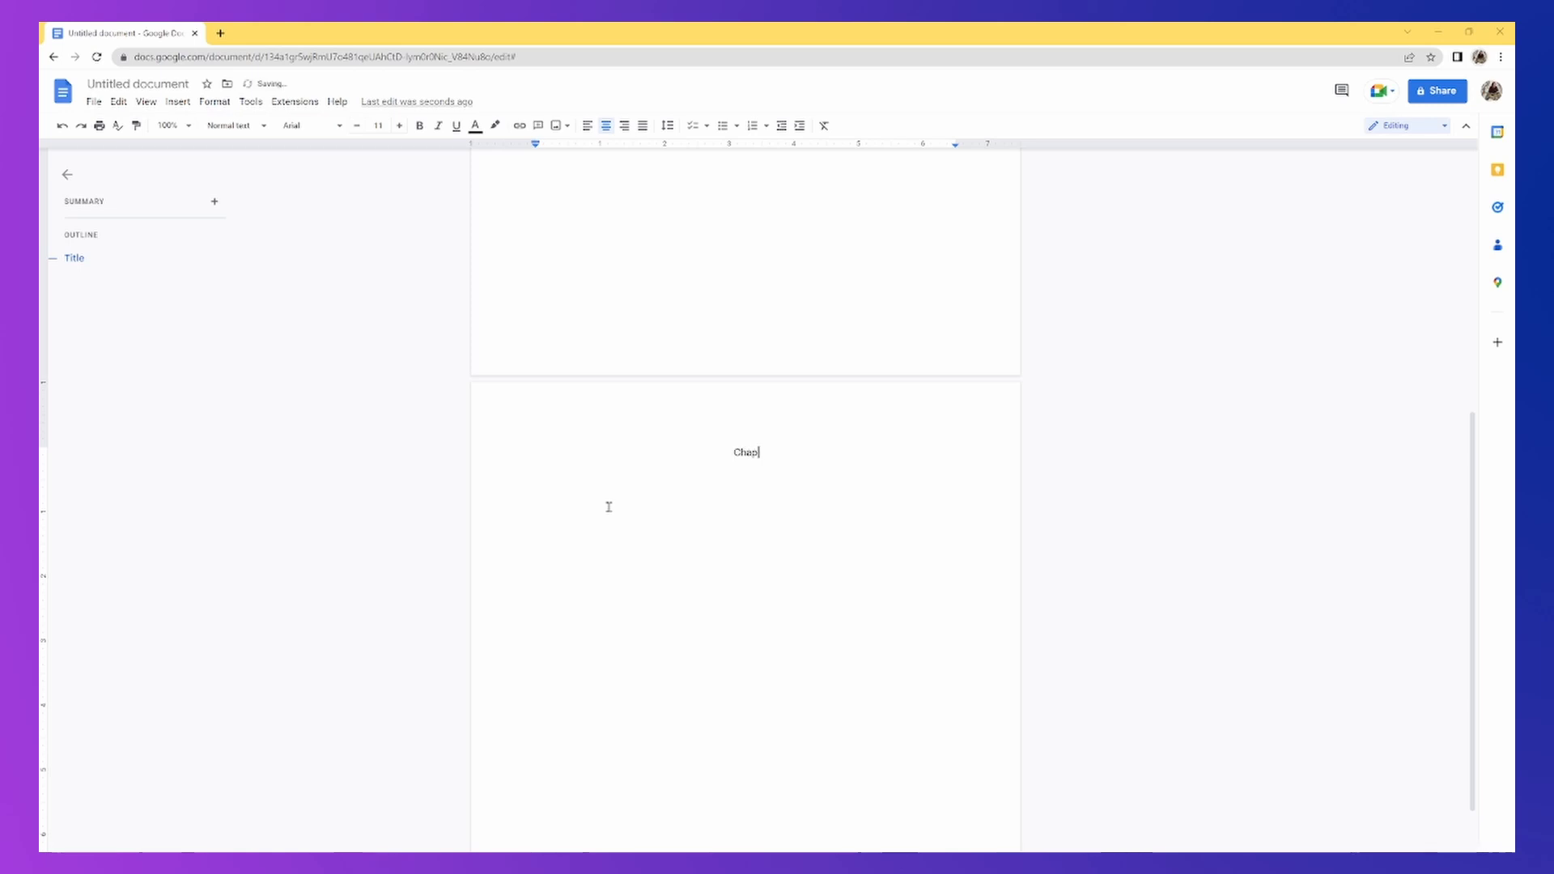
type("ter 1")
left_click(706, 448)
left_click(249, 130)
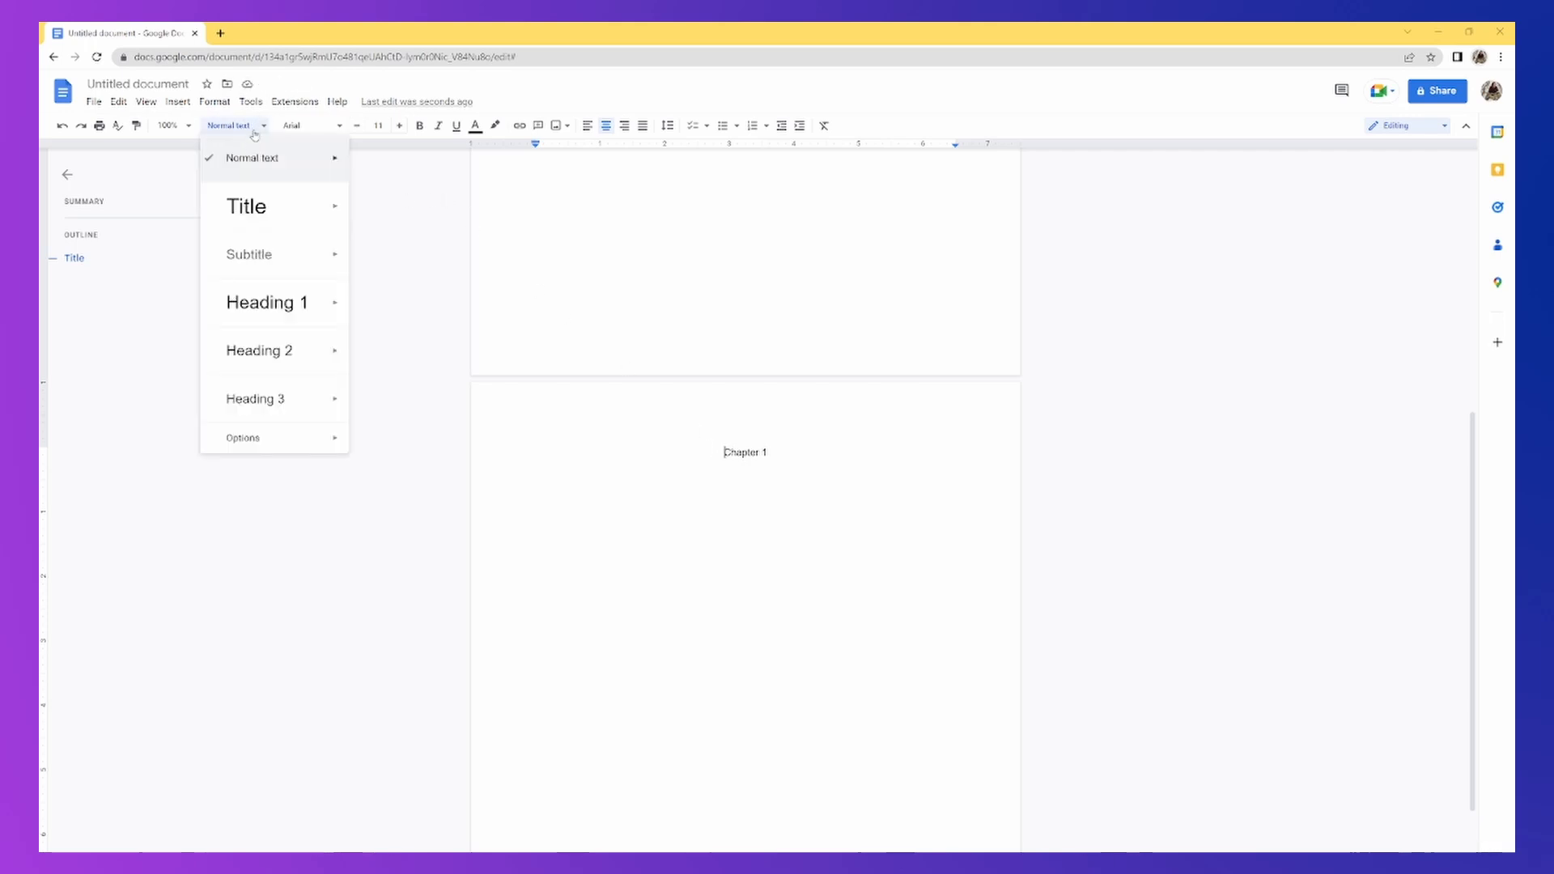
mouse_move(285, 358)
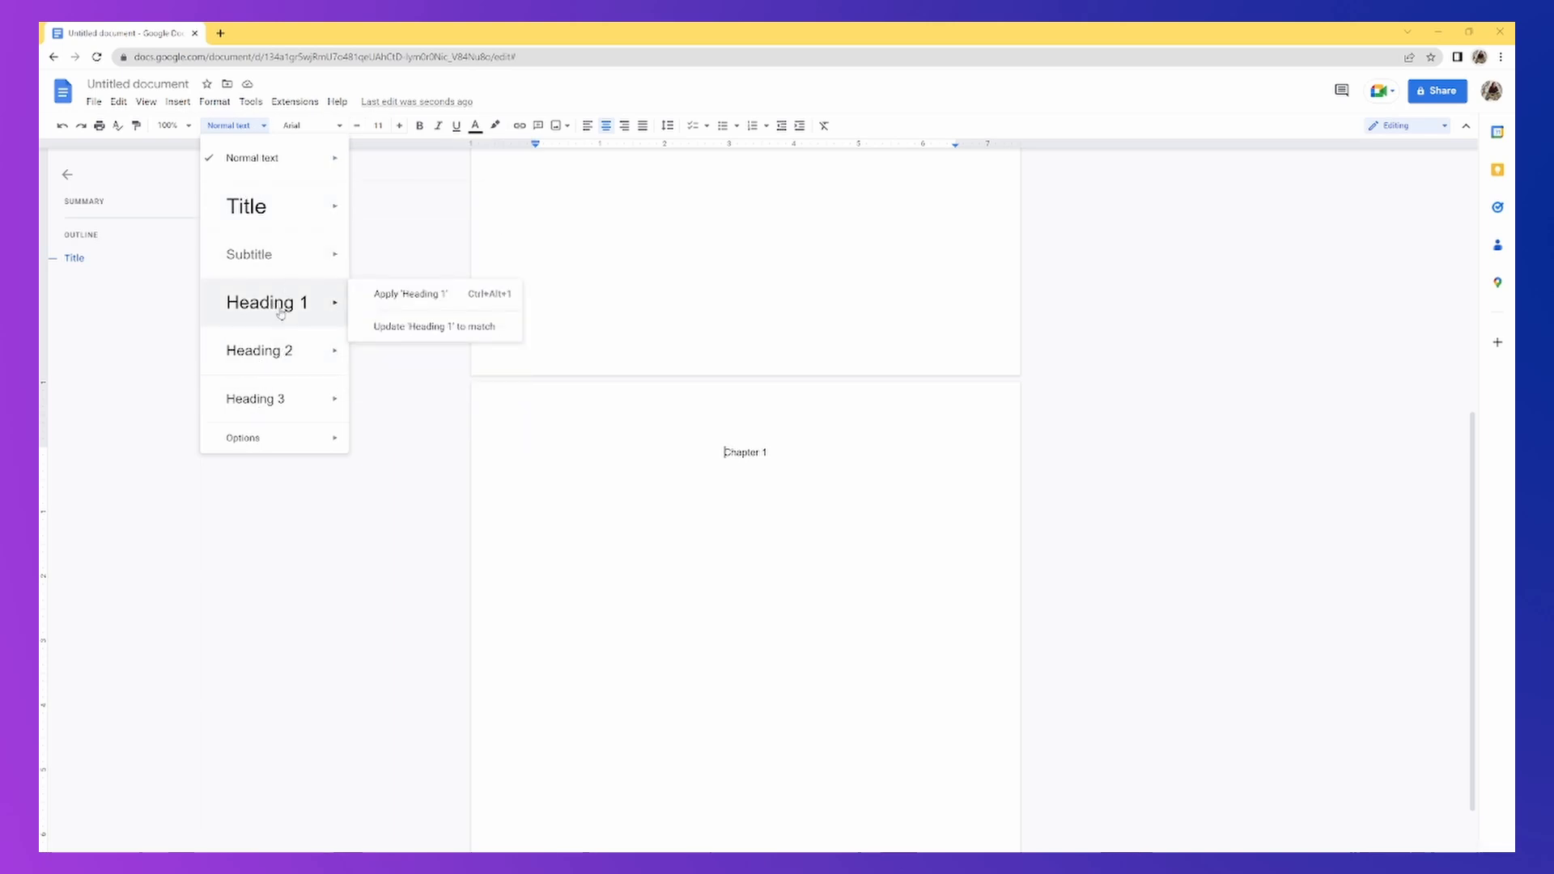
left_click(281, 313)
left_click(836, 465)
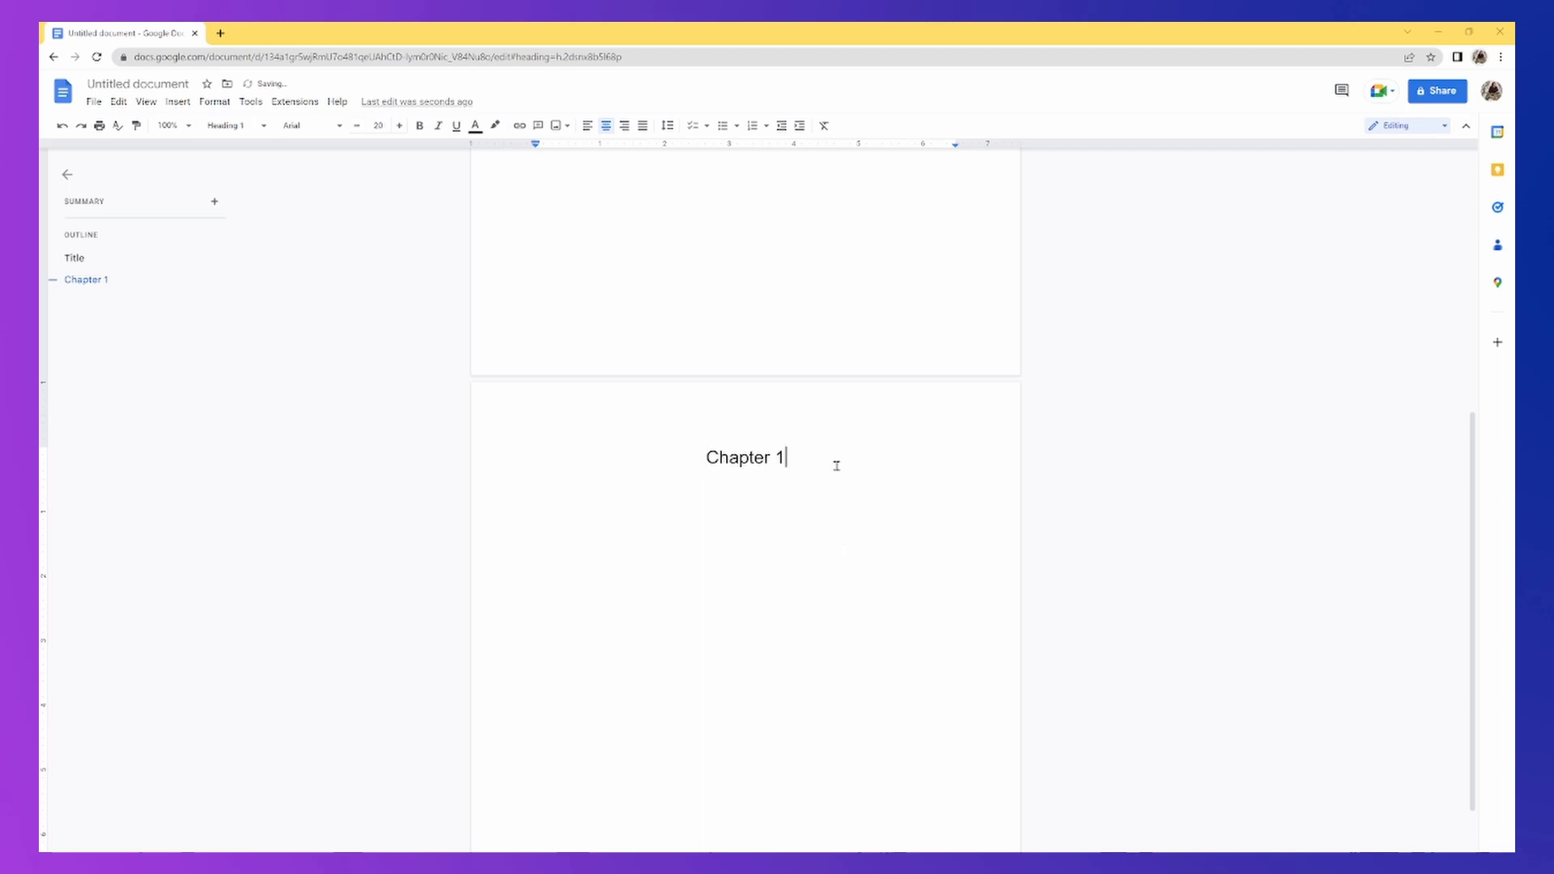
key("Return")
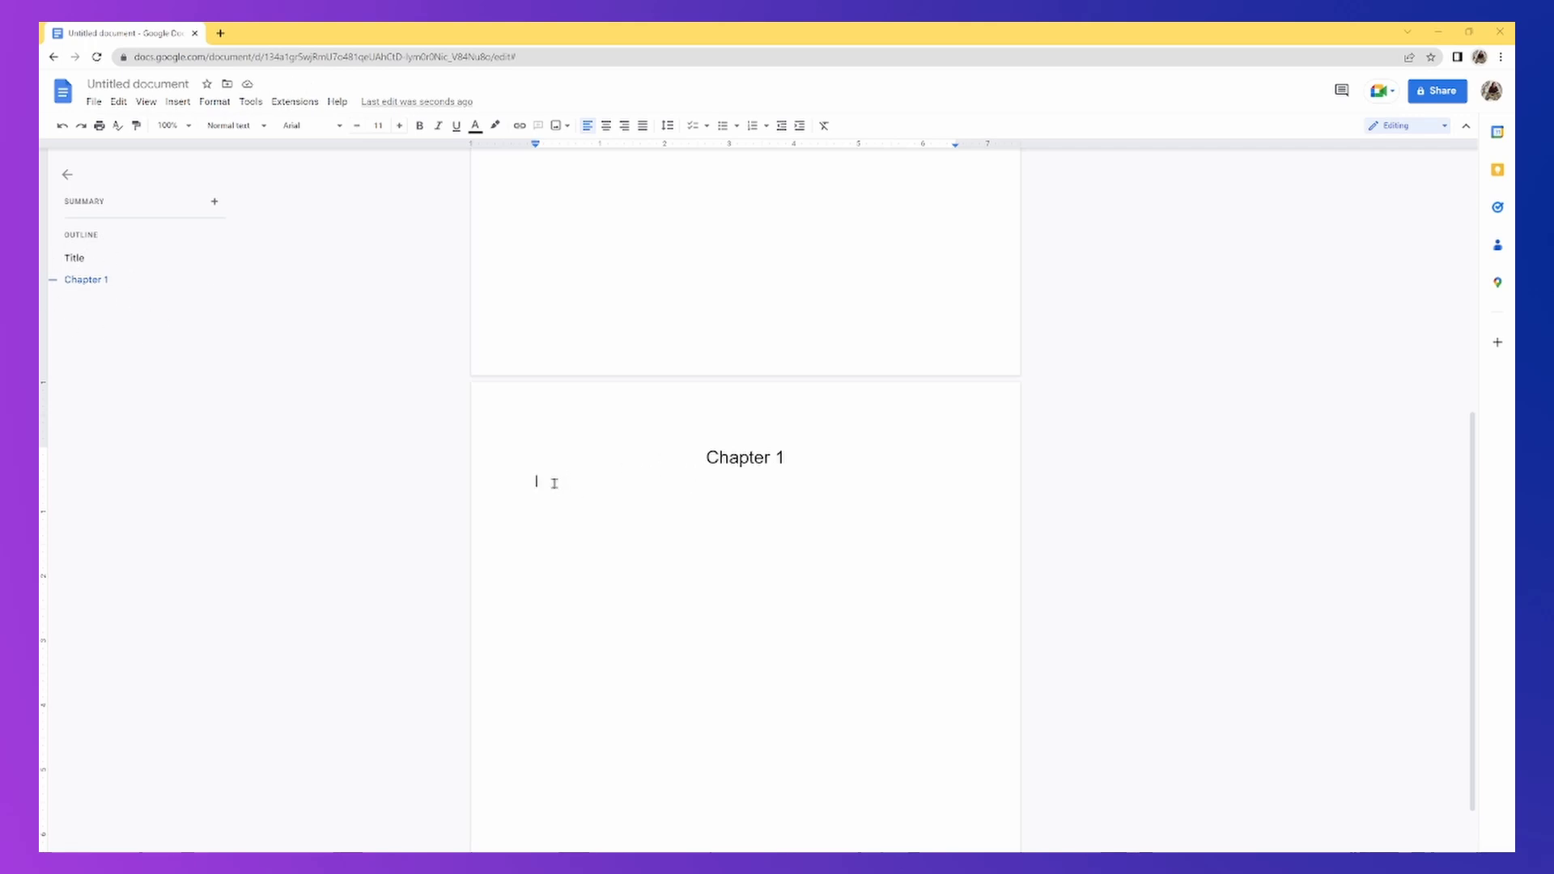
Write the body line "This is the start of chapter 1." below the Chapter 1 heading and correct its typos
type("This it eh start of chapter 1.")
right_click(570, 481)
left_click(596, 505)
Add several blank lines after the Chapter 1 text and insert three page breaks to start the fifth page
scroll(595, 528, "down", 3)
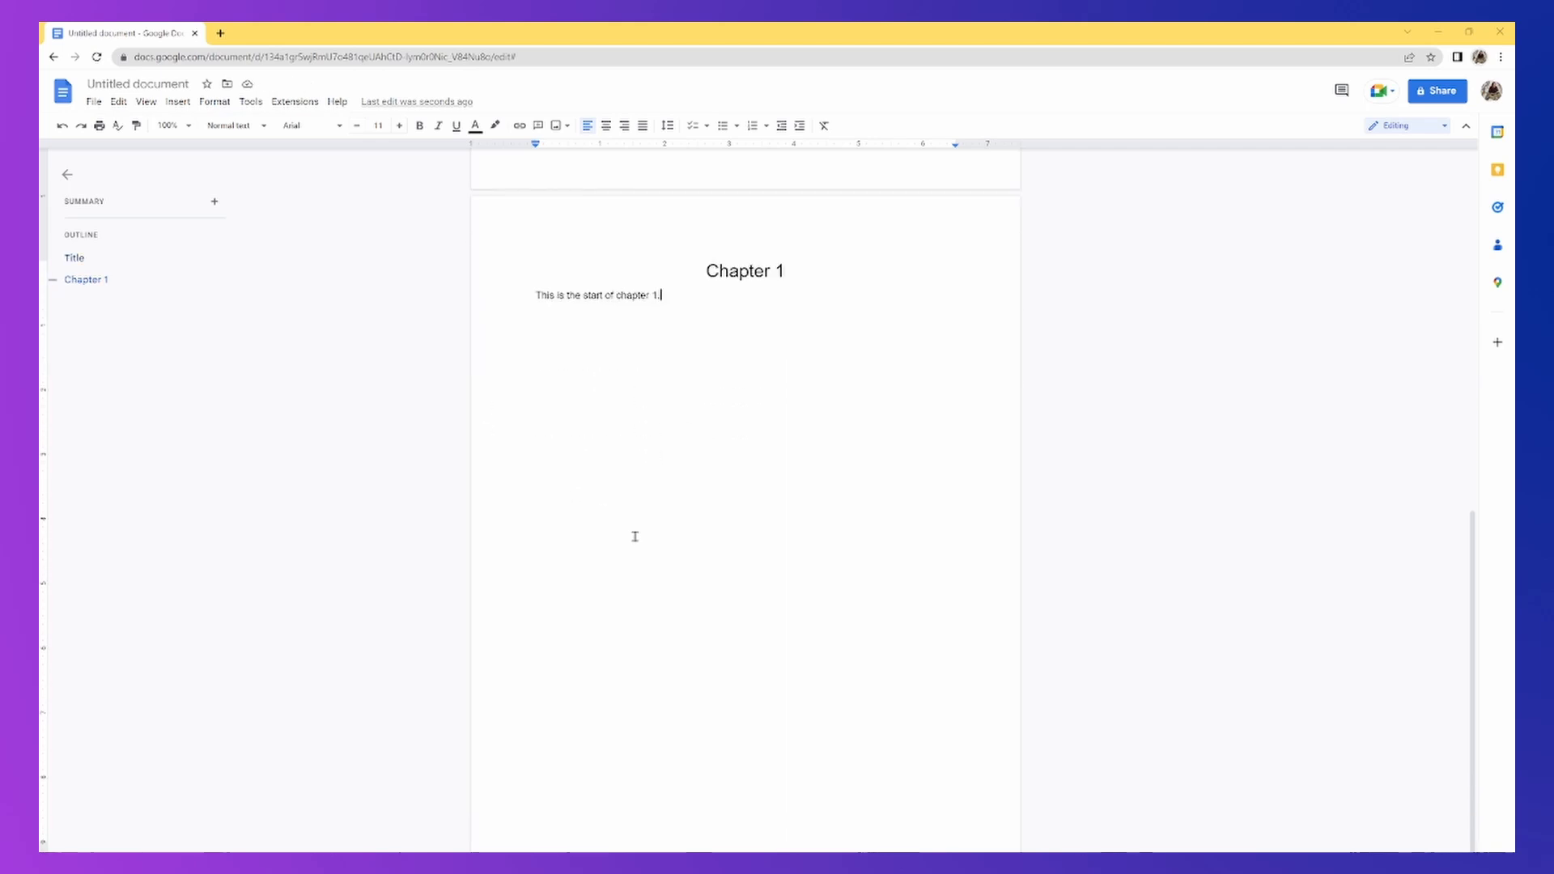
key("Return")
key("Return")
key("Return")
key("Return")
key("Return")
key("ctrl+Return")
key("ctrl+Return")
key("ctrl+Return")
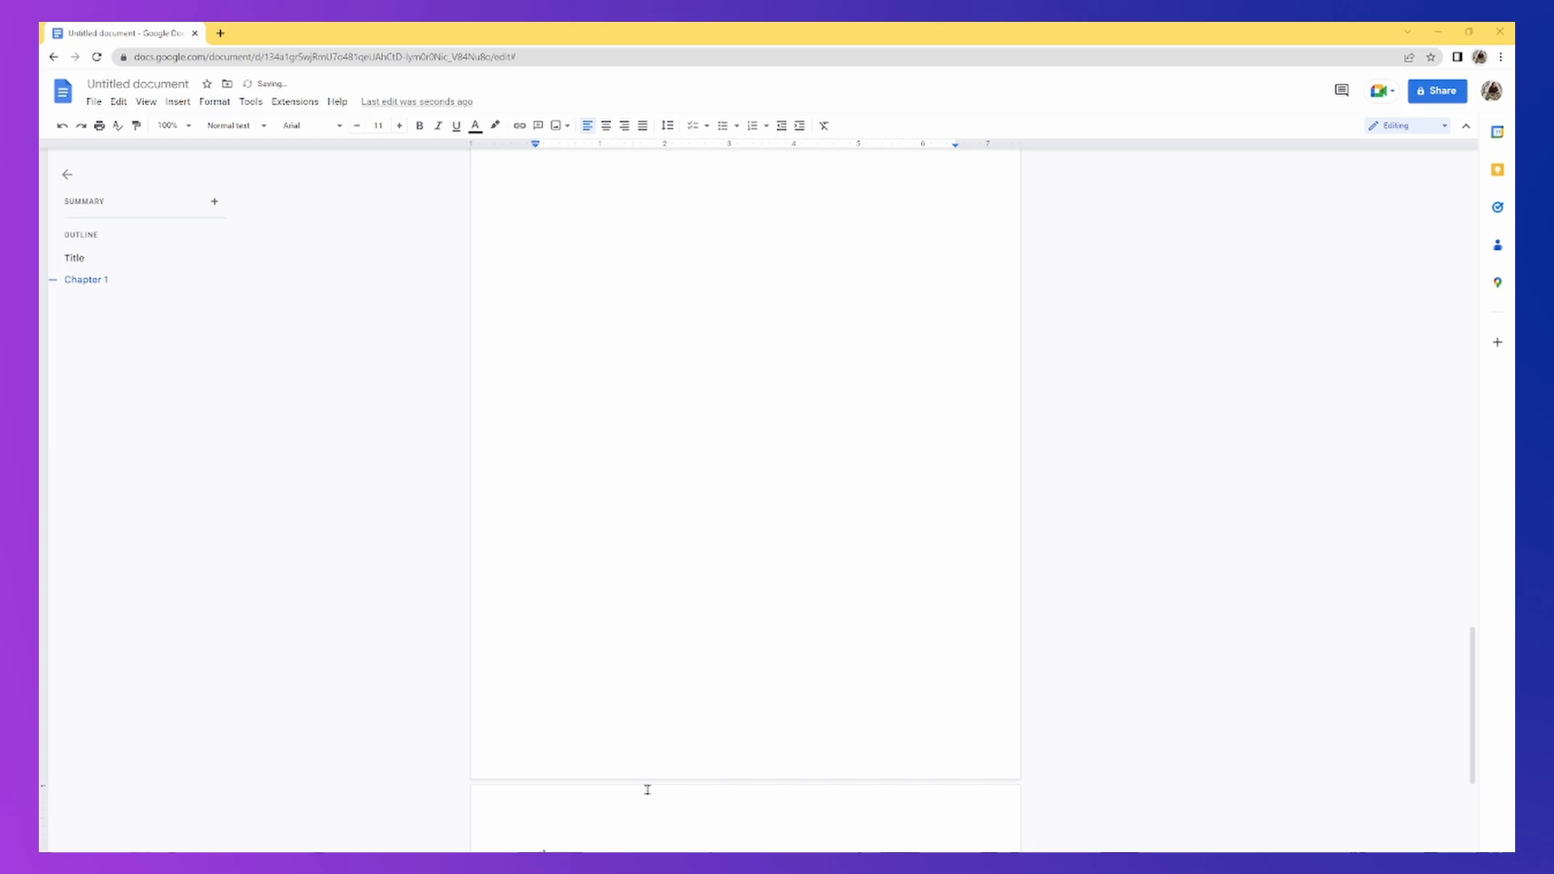
Add the centred heading "Chapter 2" in Heading 1 style on the fifth page
left_click(606, 126)
left_click(201, 130)
left_click(276, 314)
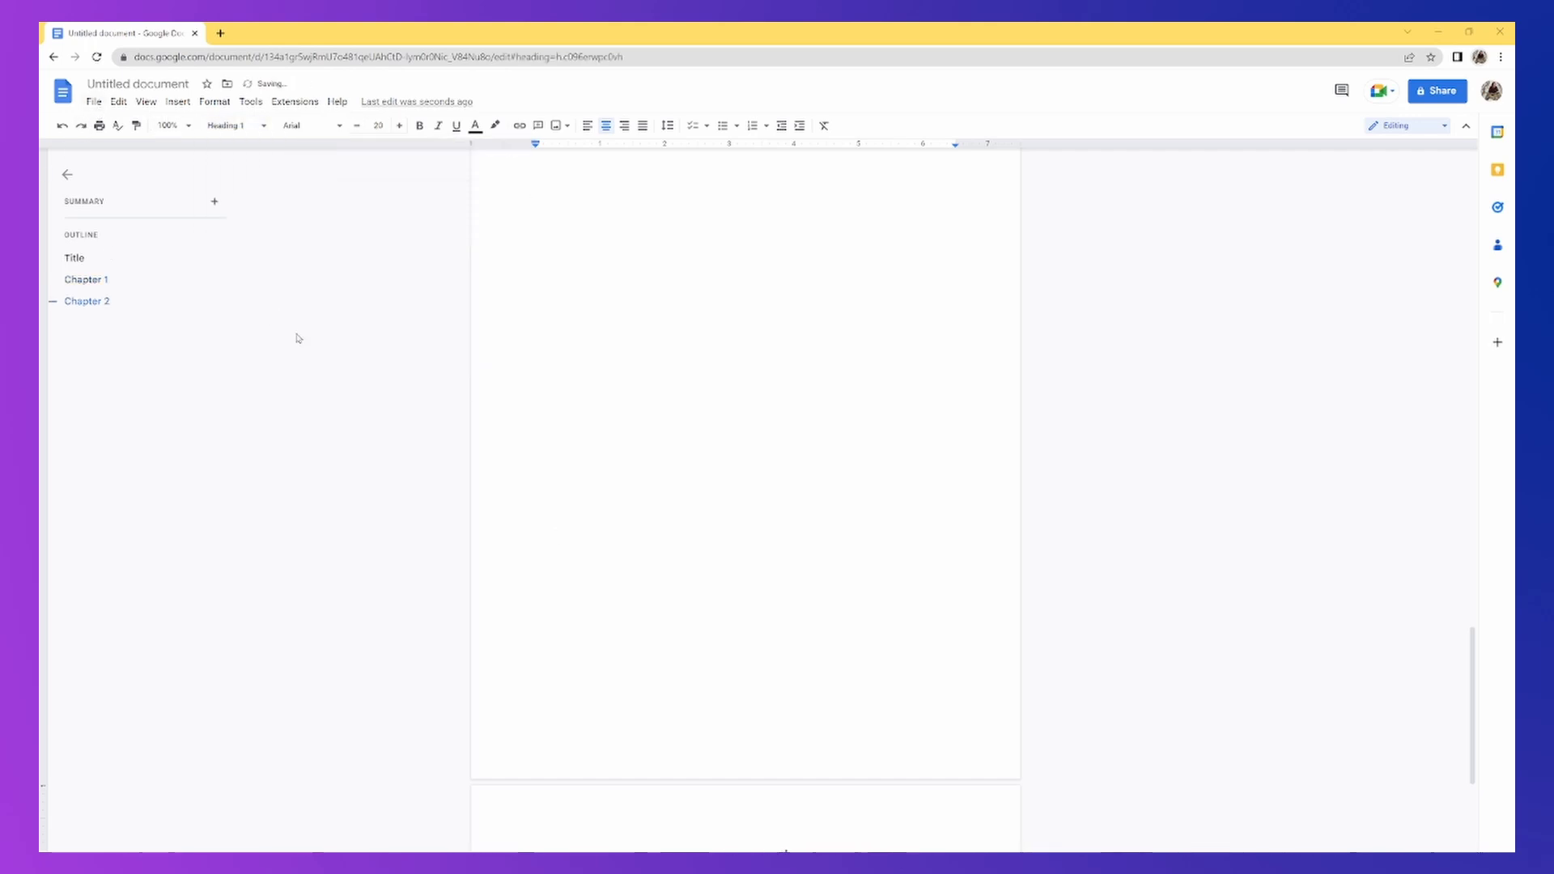
Review the manuscript's pages and use the document outline to go to the Title, Chapter 1 and Chapter 2 headings
scroll(742, 642, "up", 15)
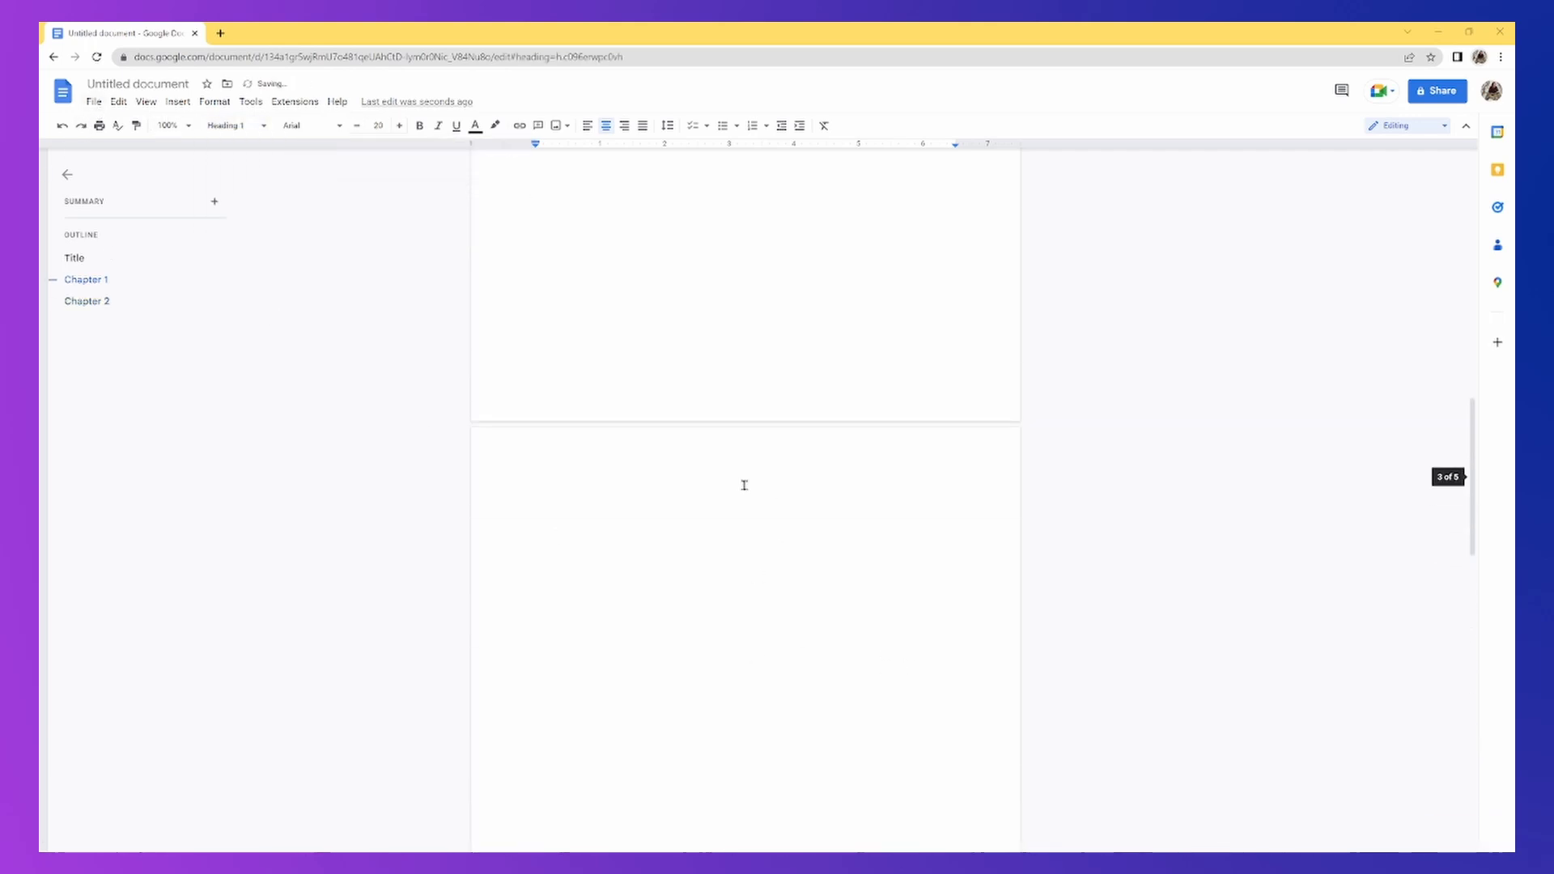
scroll(712, 429, "up", 8)
scroll(692, 372, "down", 17)
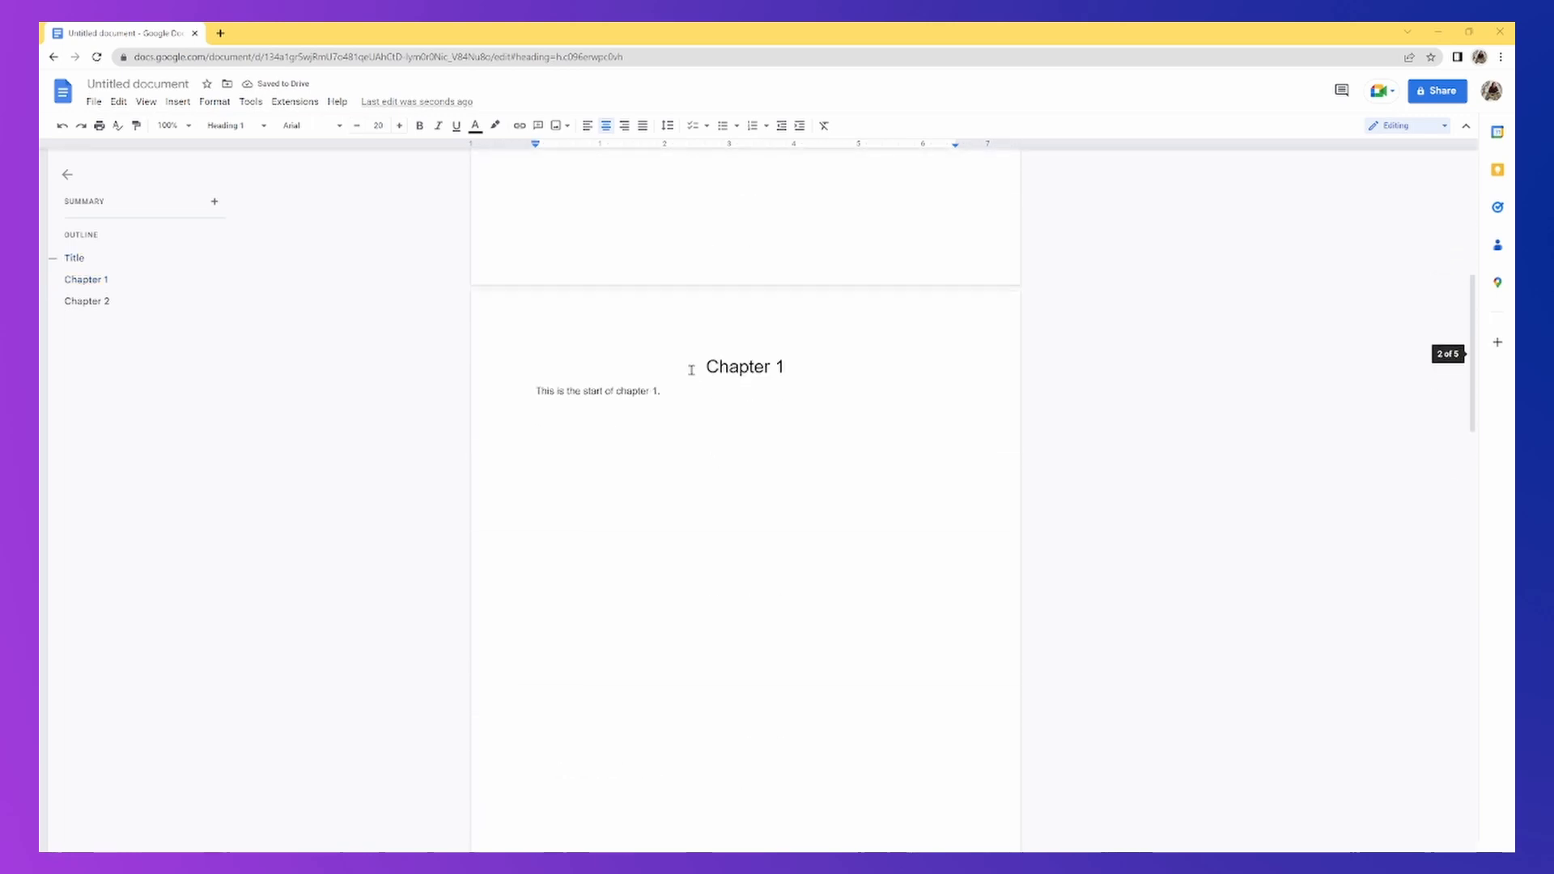
scroll(653, 621, "down", 7)
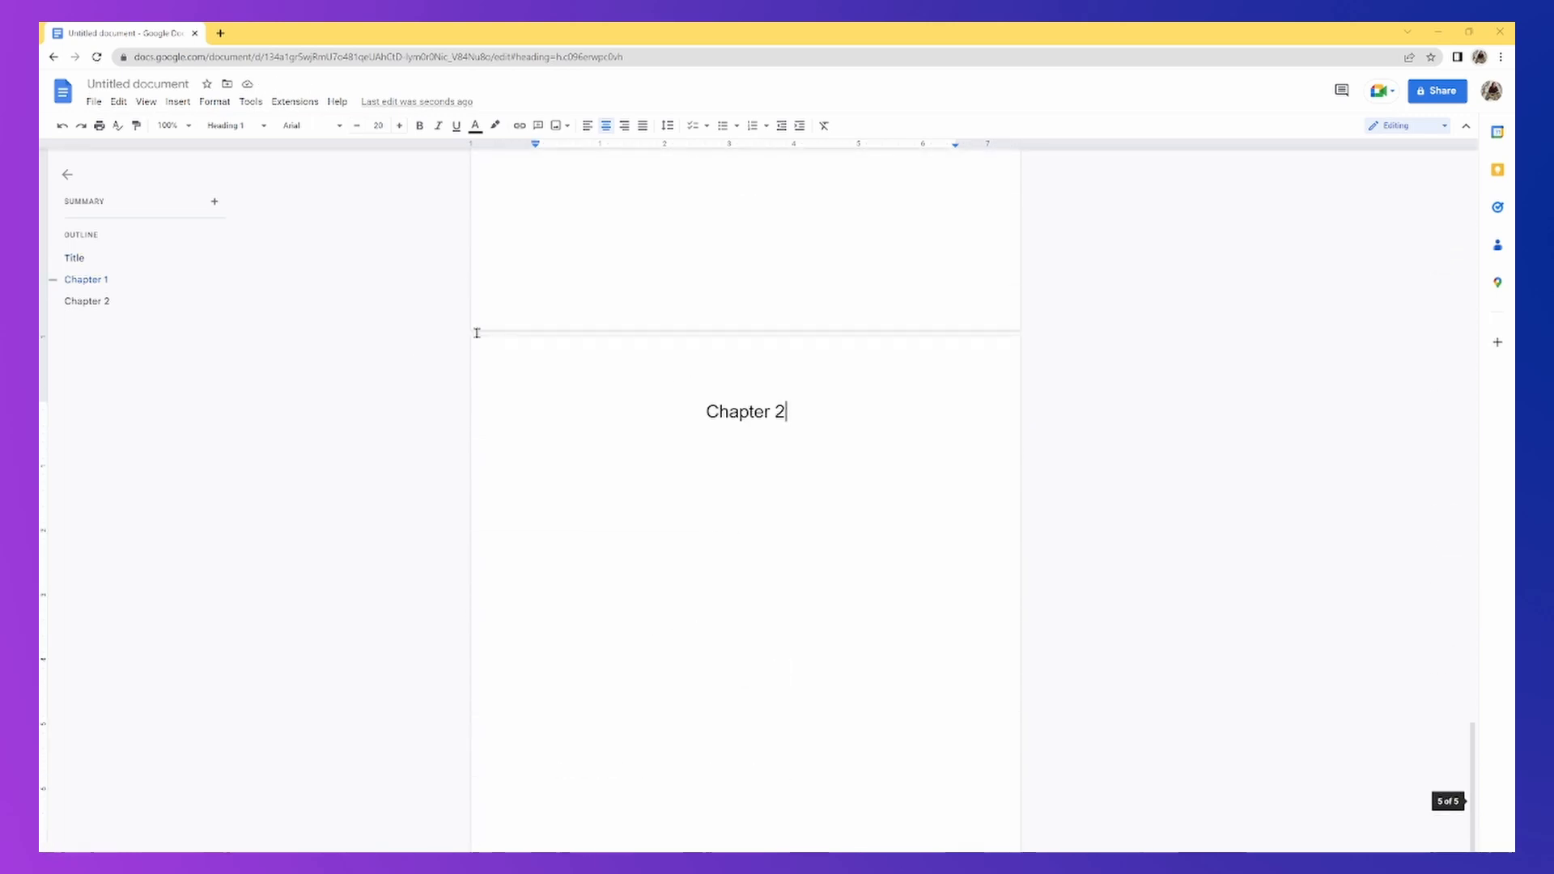
left_click(77, 262)
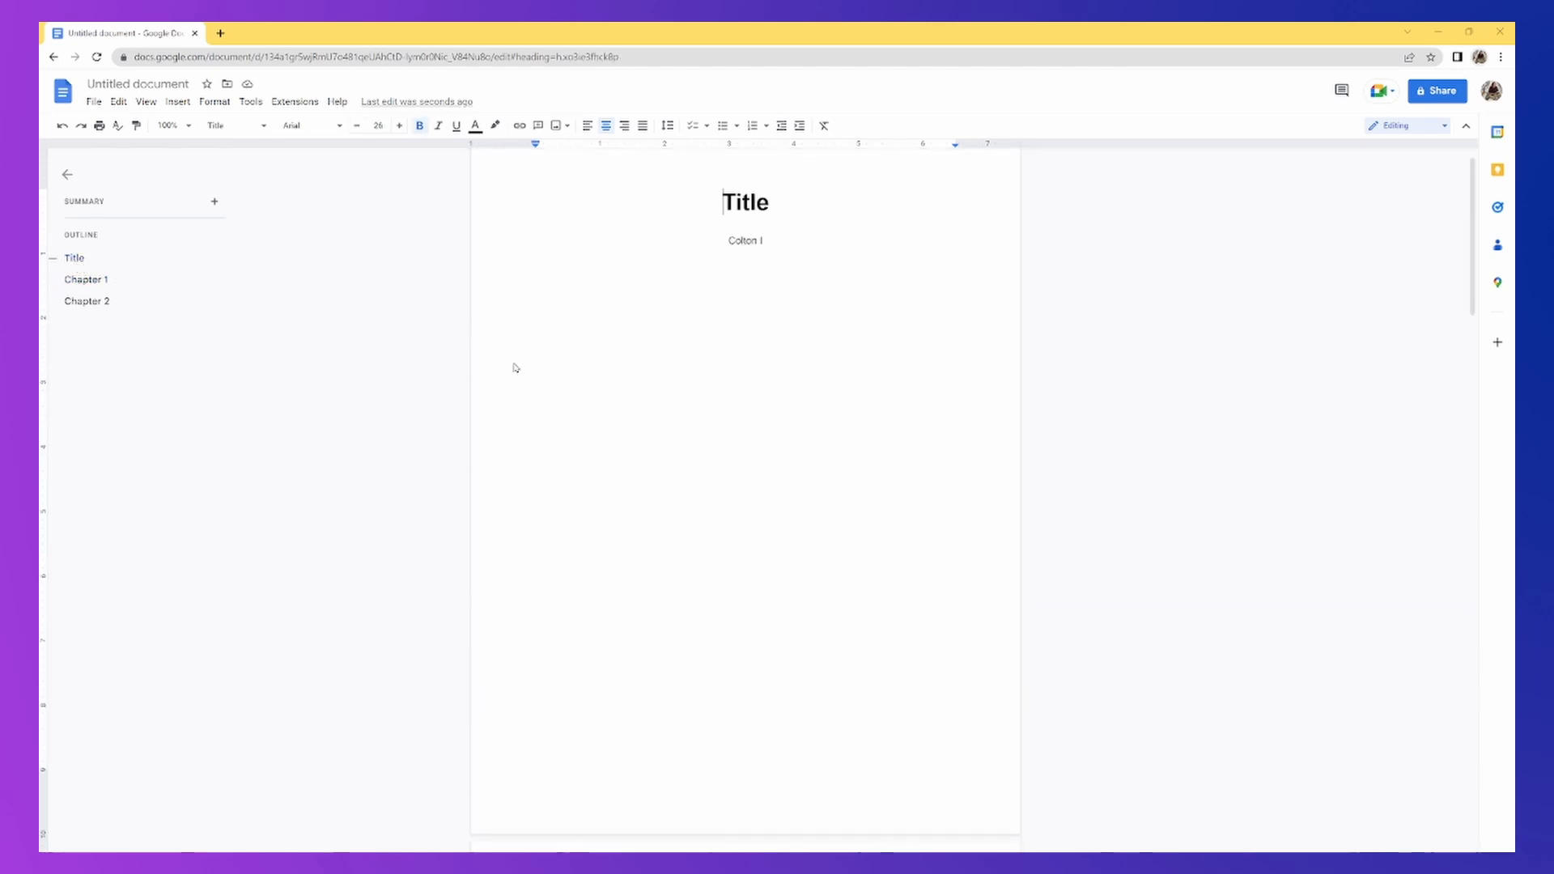
scroll(680, 345, "up", 1)
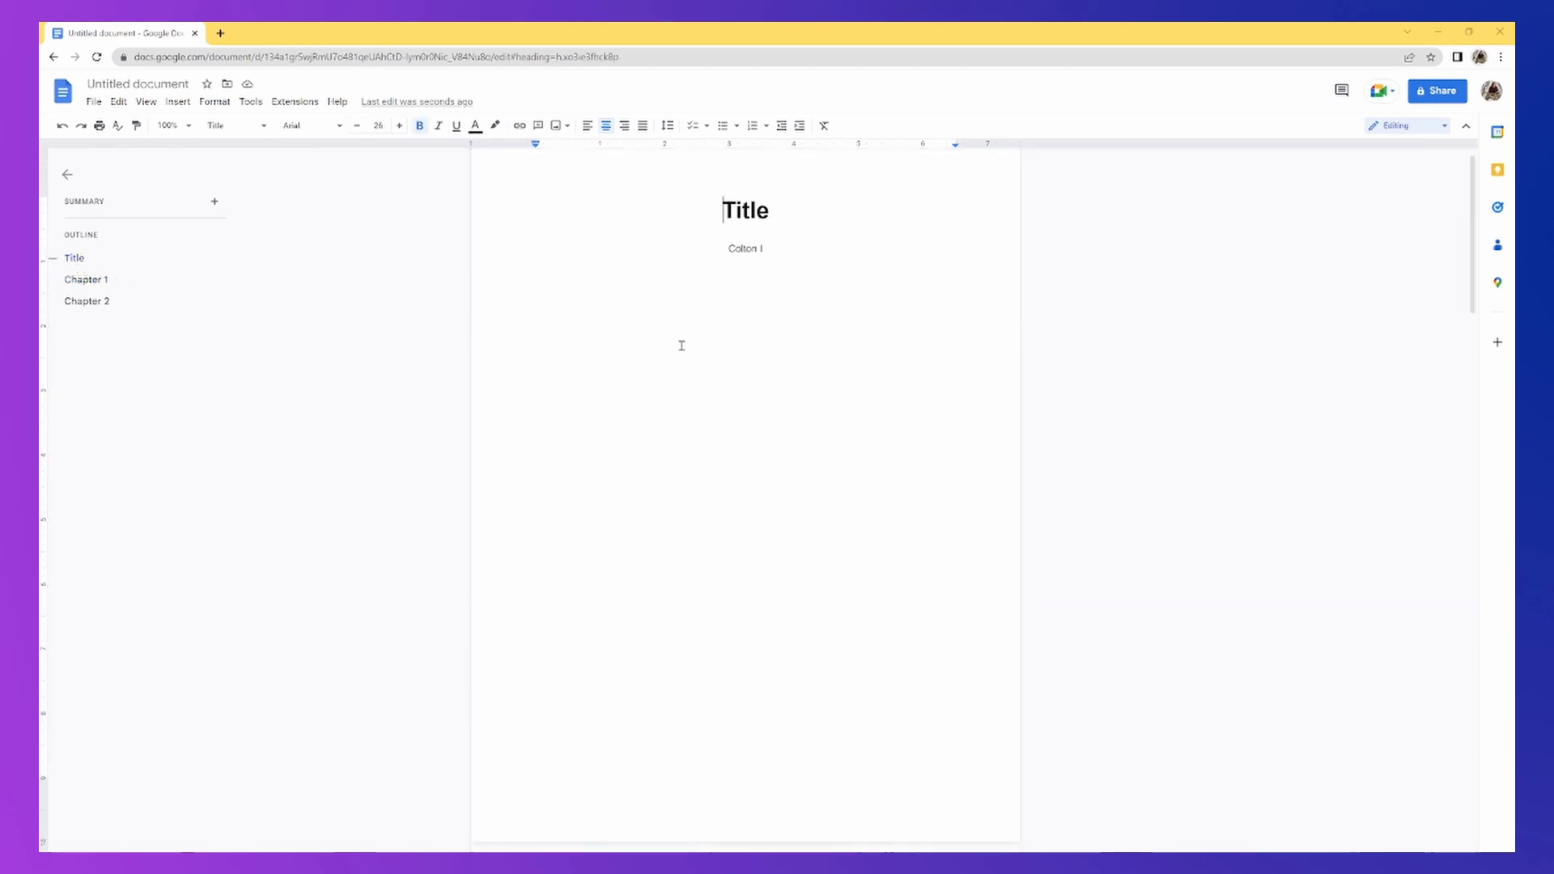
left_click(89, 284)
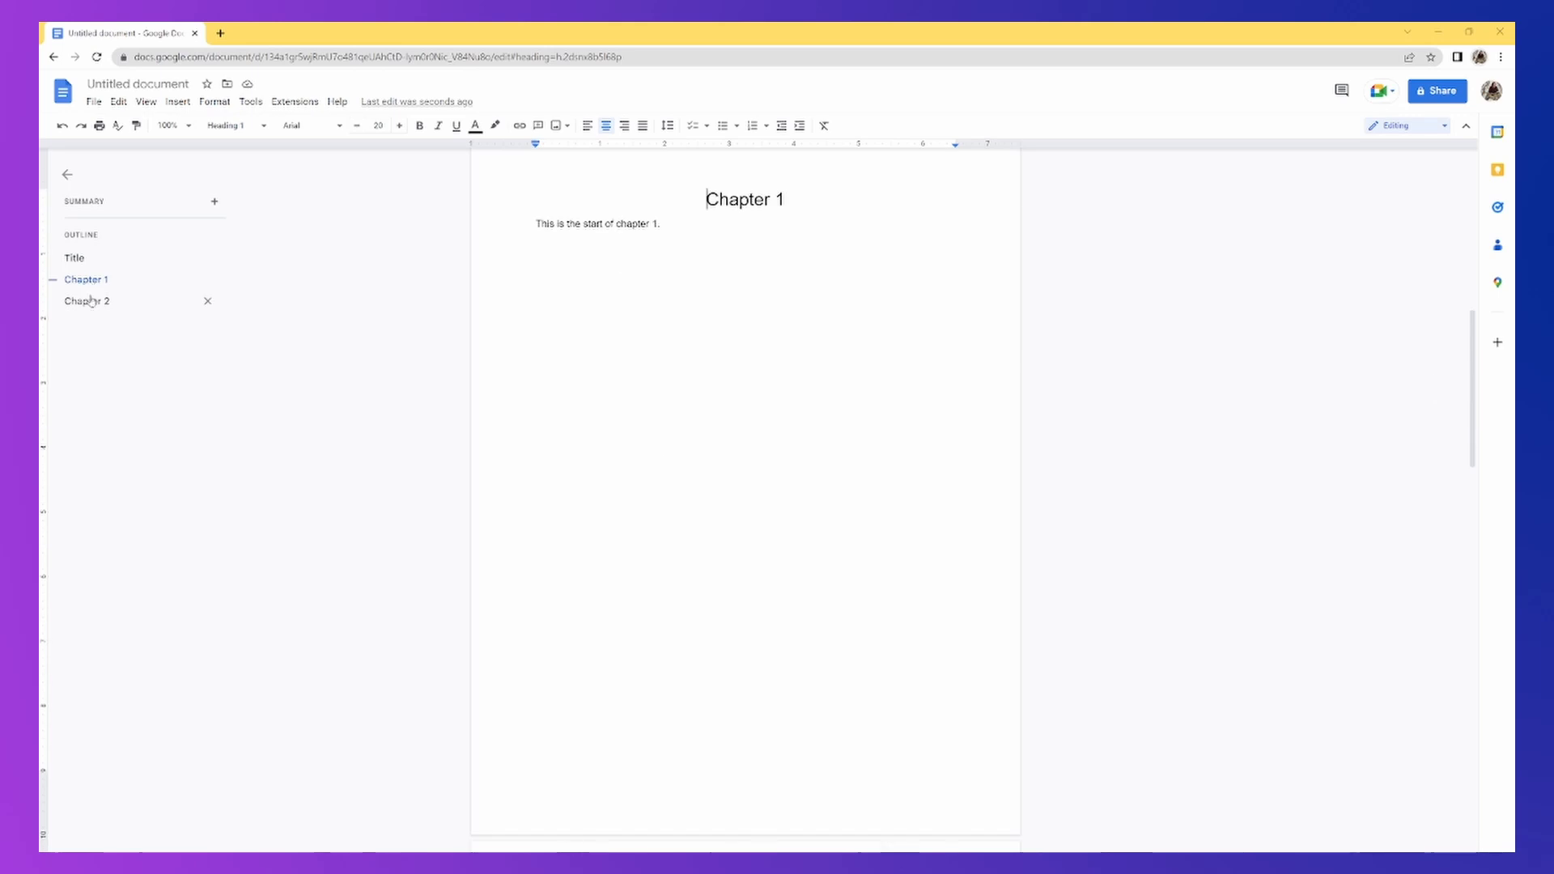
left_click(87, 301)
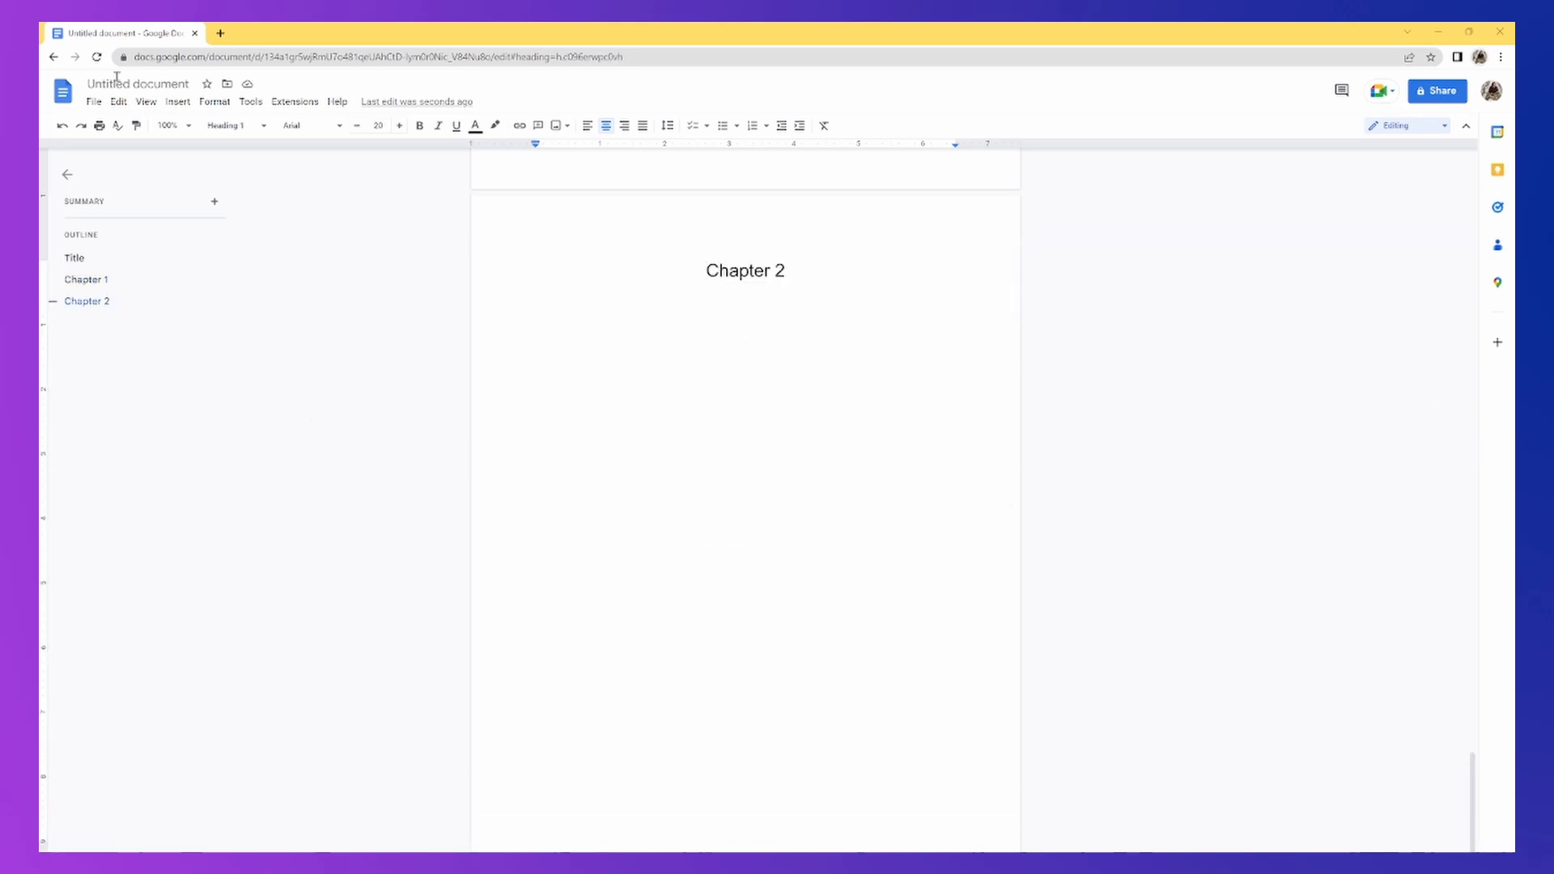
Place the text cursor on the blank line below the first sentence of Chapter 1
scroll(886, 464, "up", 2)
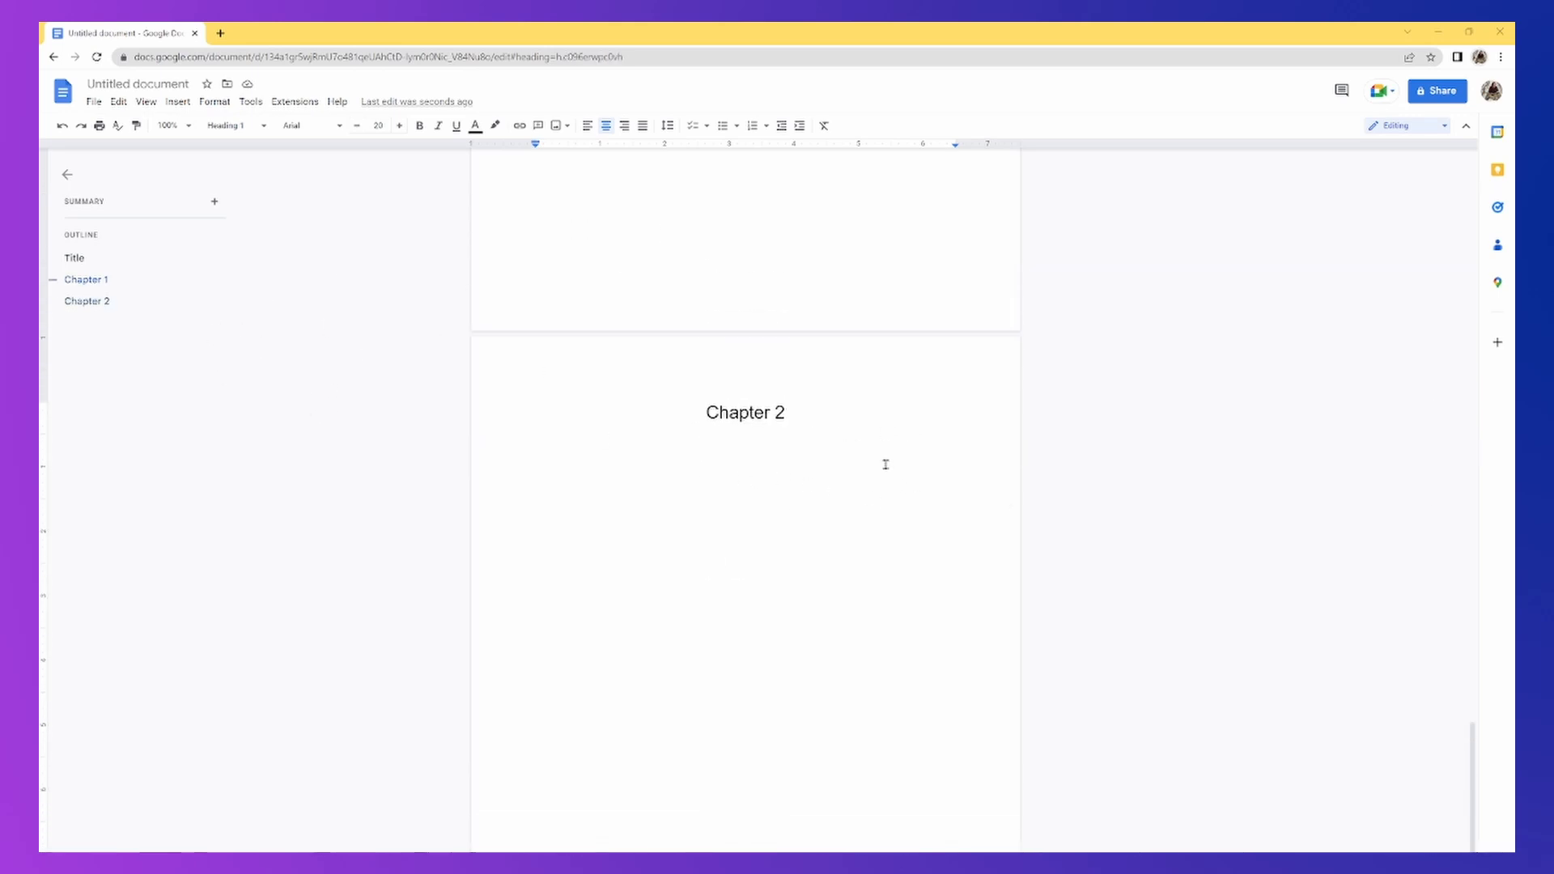
scroll(885, 464, "up", 15)
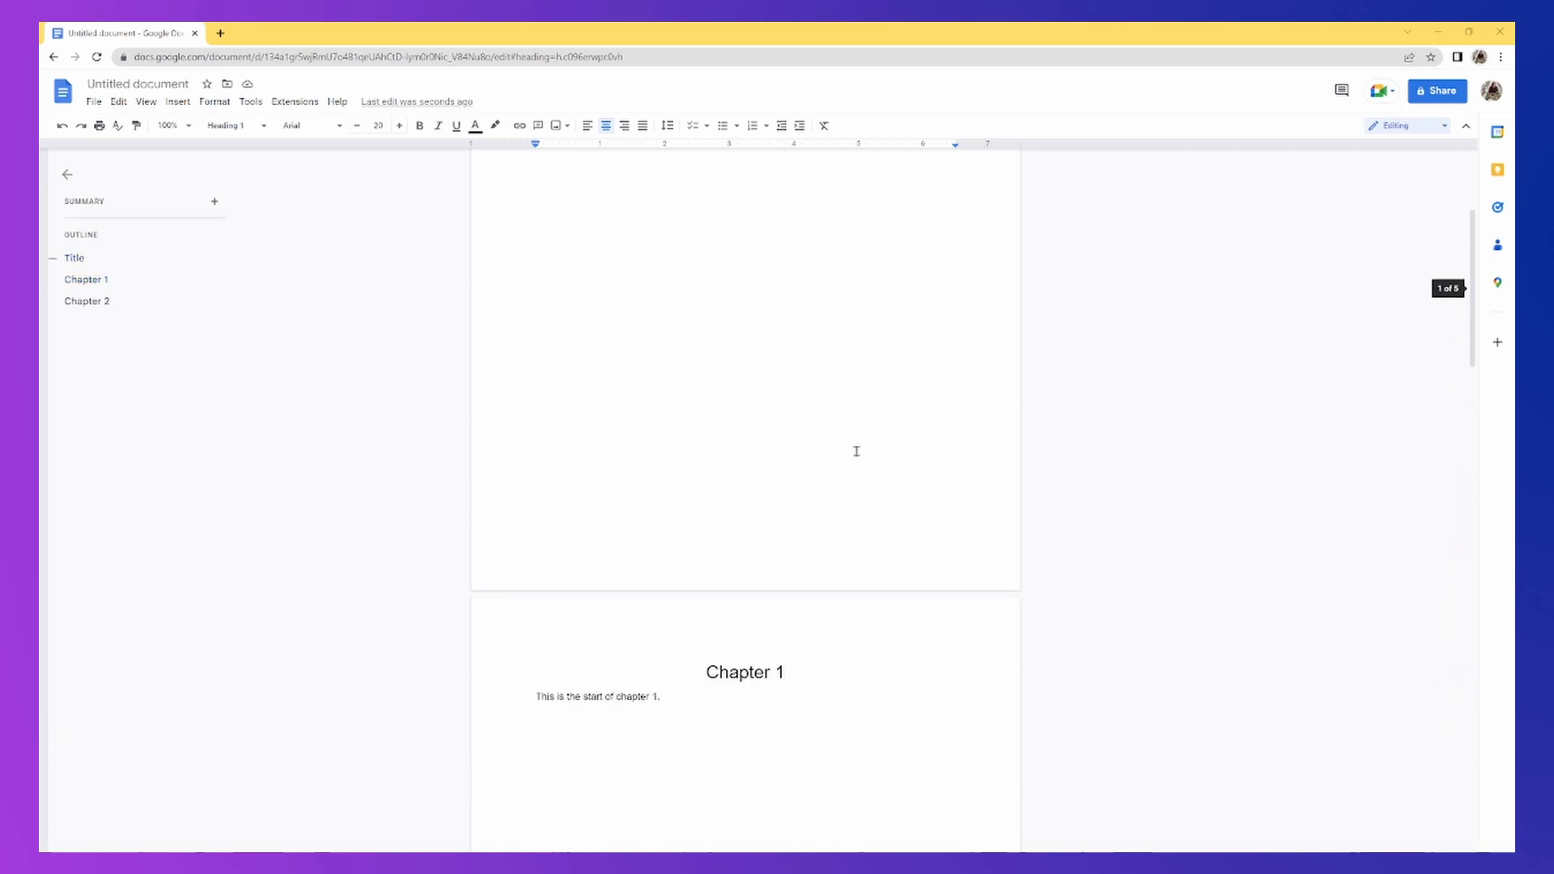
scroll(852, 448, "up", 5)
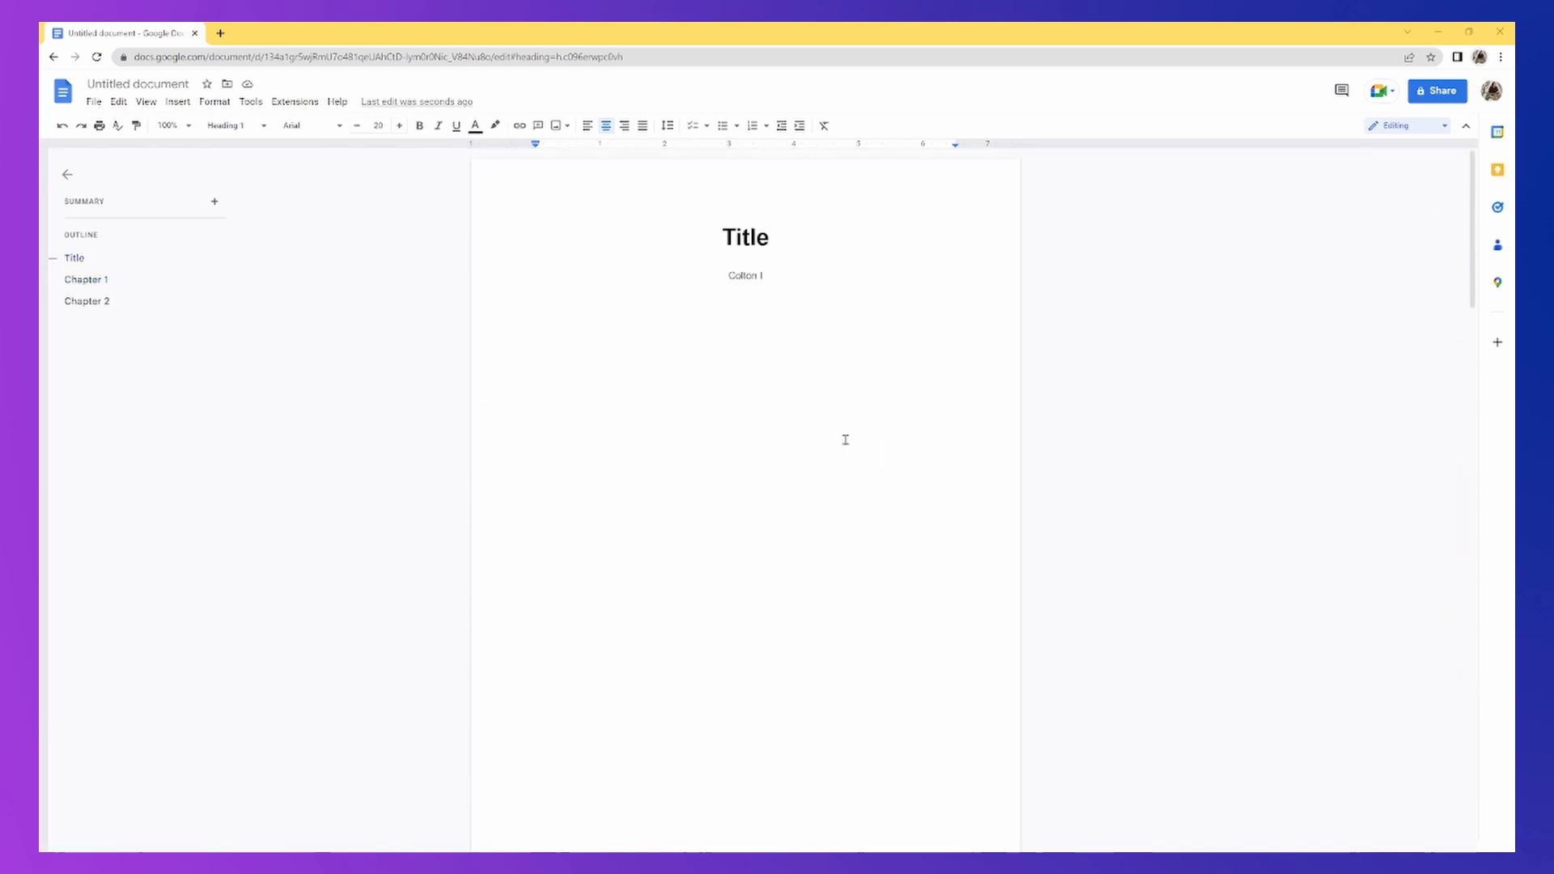
scroll(842, 421, "down", 7)
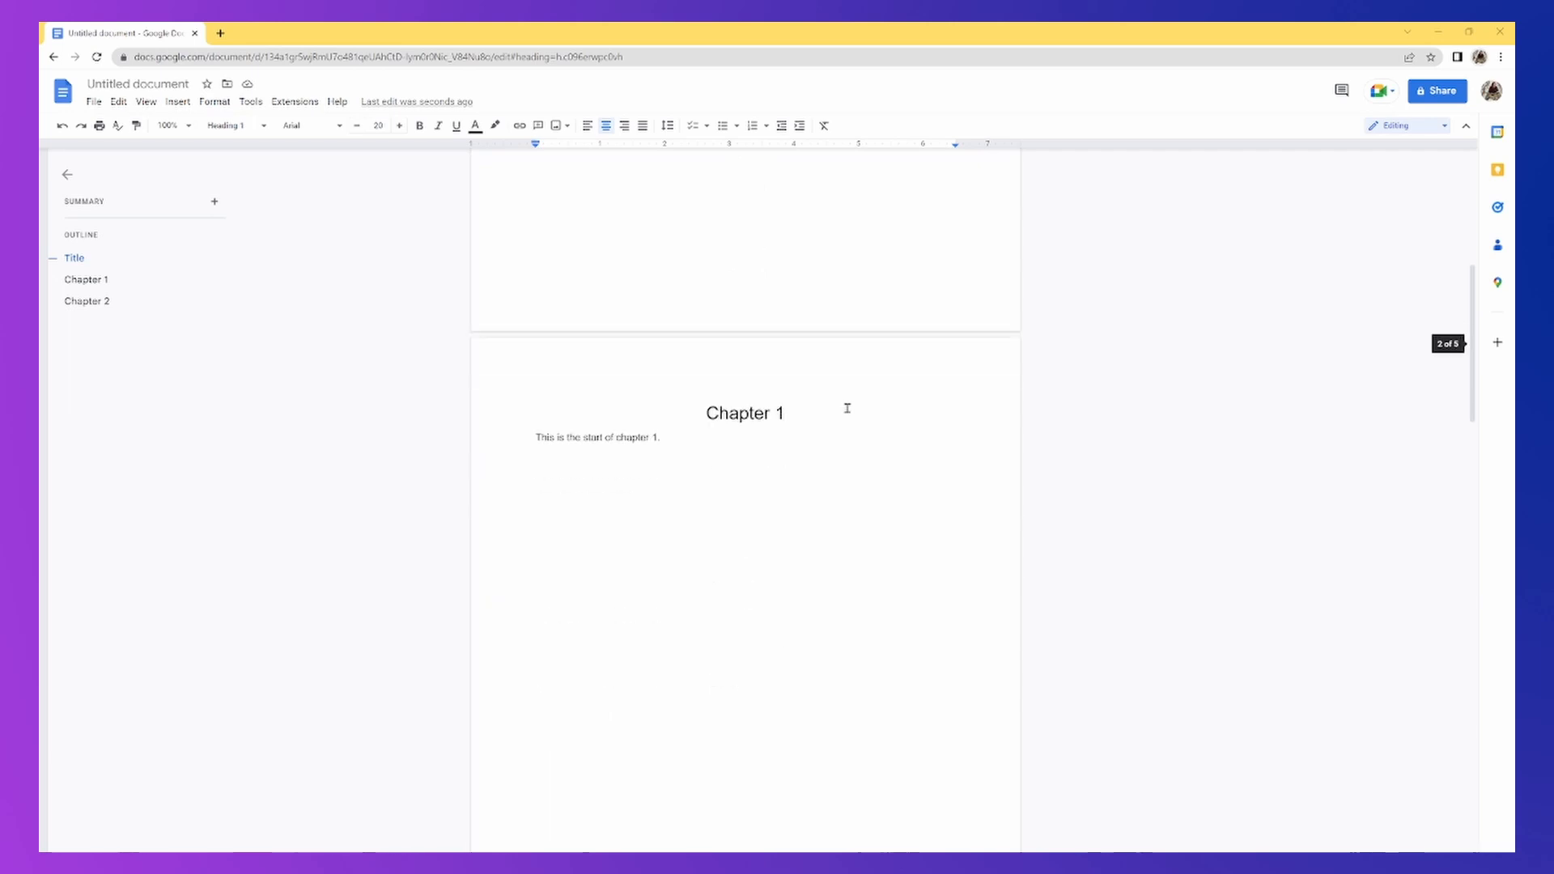
left_click(681, 447)
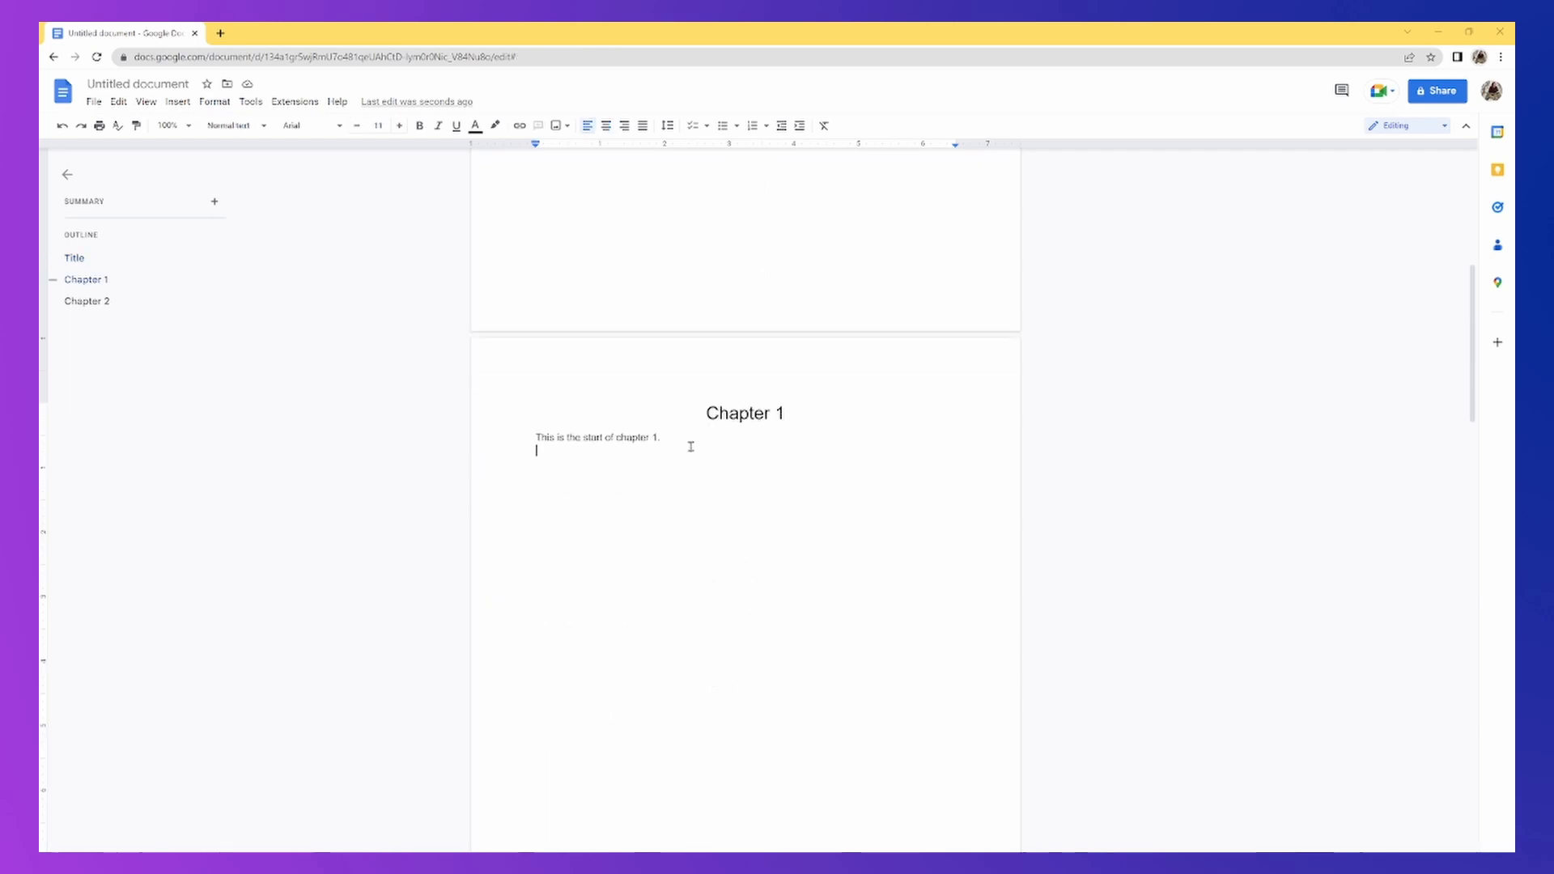